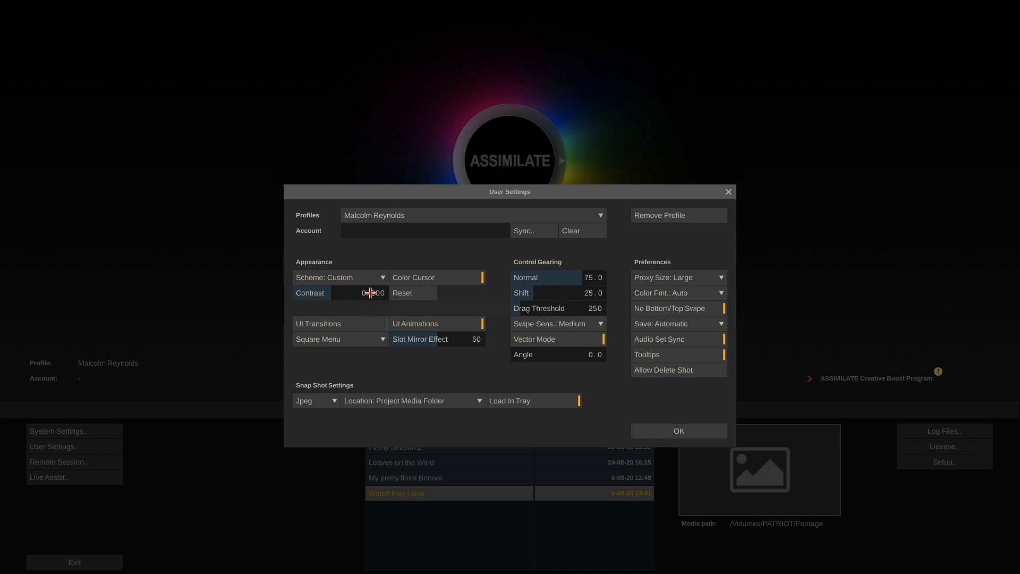
- Adjust the interface contrast to 0.370 in the user settings
left_click_drag(370, 293, 364, 266)
left_click_drag(323, 296, 570, 266)
left_click_drag(367, 292, 403, 282)
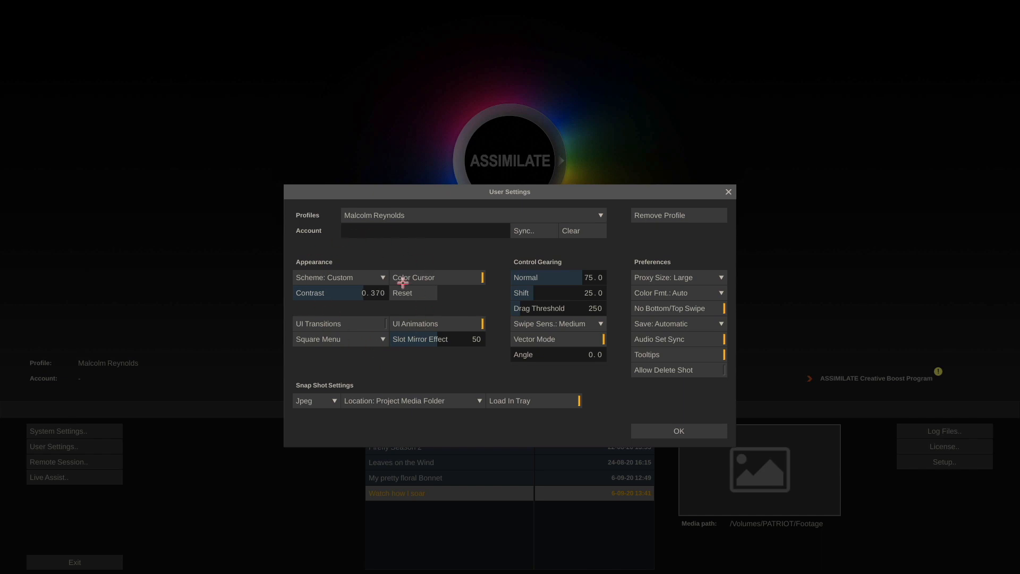
- Enter an exact interface contrast value of .3 in the user settings
left_click(372, 293)
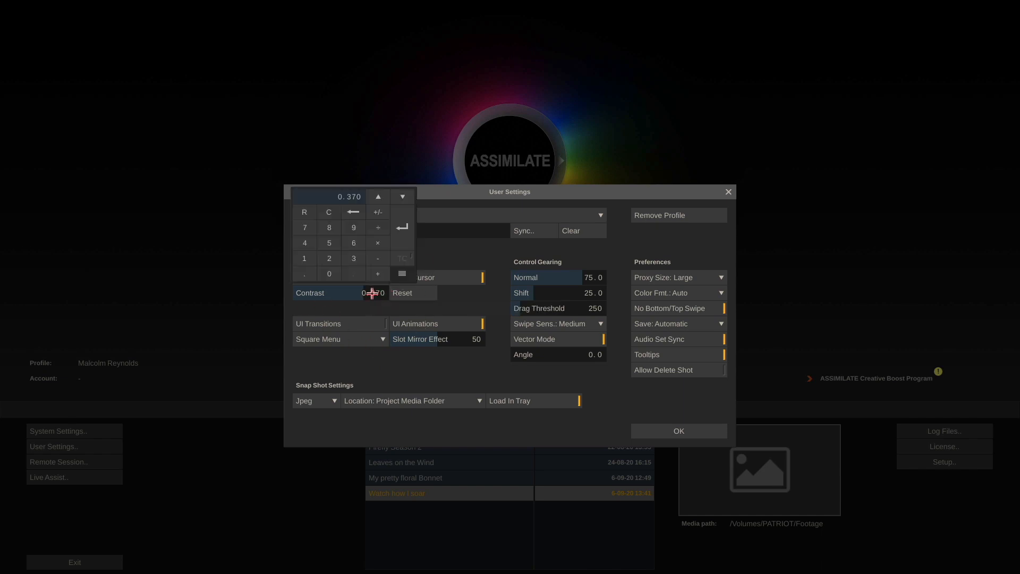
left_click(304, 274)
left_click(353, 258)
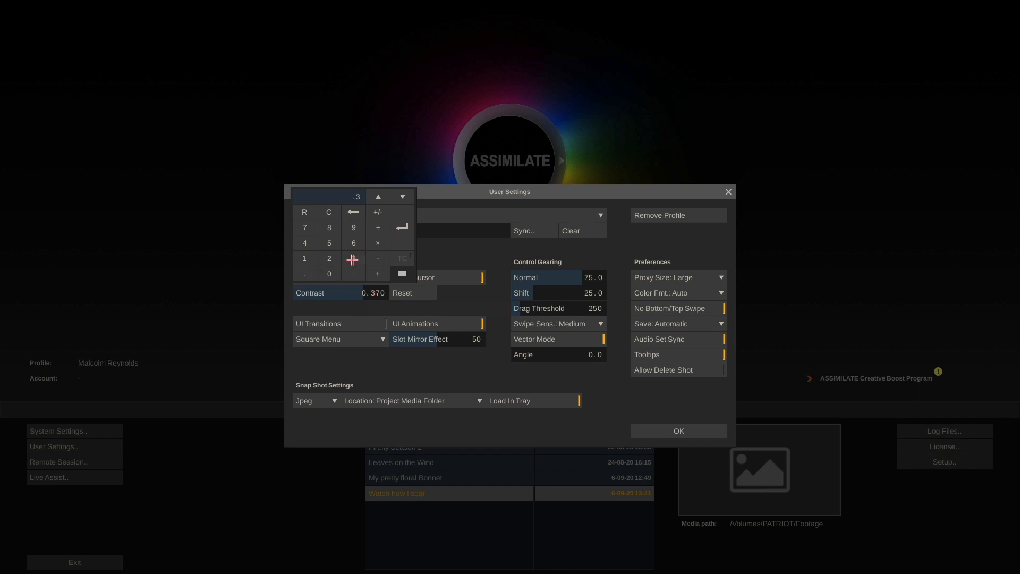
left_click(405, 220)
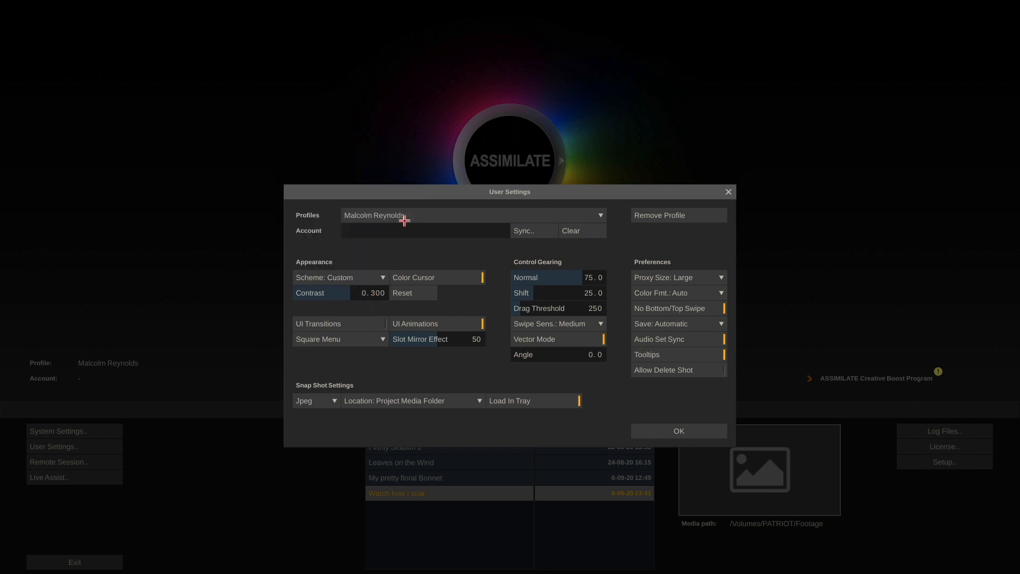
- Reset the interface contrast to its default value and confirm the user settings
left_click(378, 292)
left_click(305, 211)
left_click(686, 428)
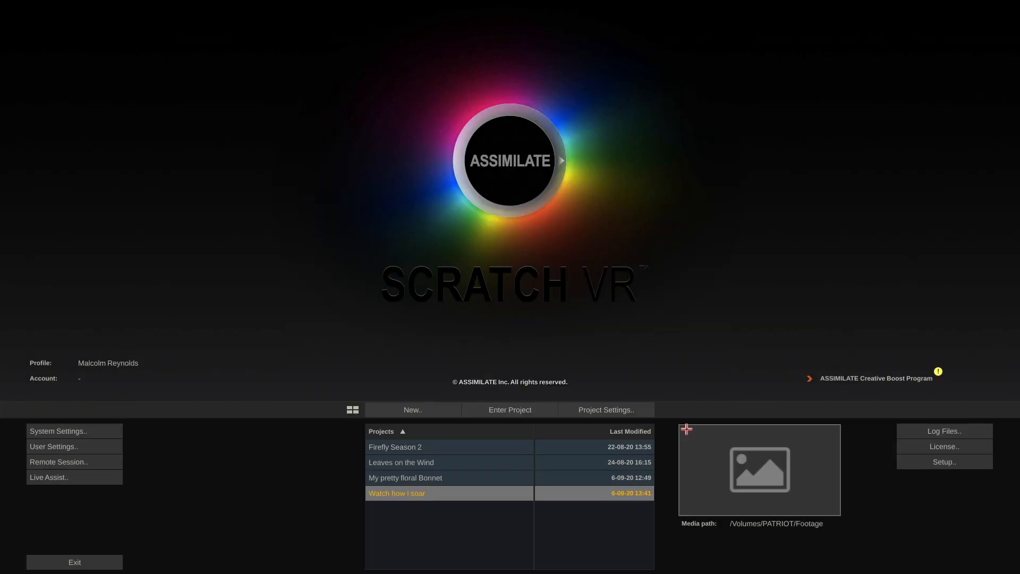
- Review the general page of the system settings and close them without changes
left_click(100, 430)
left_click(298, 165)
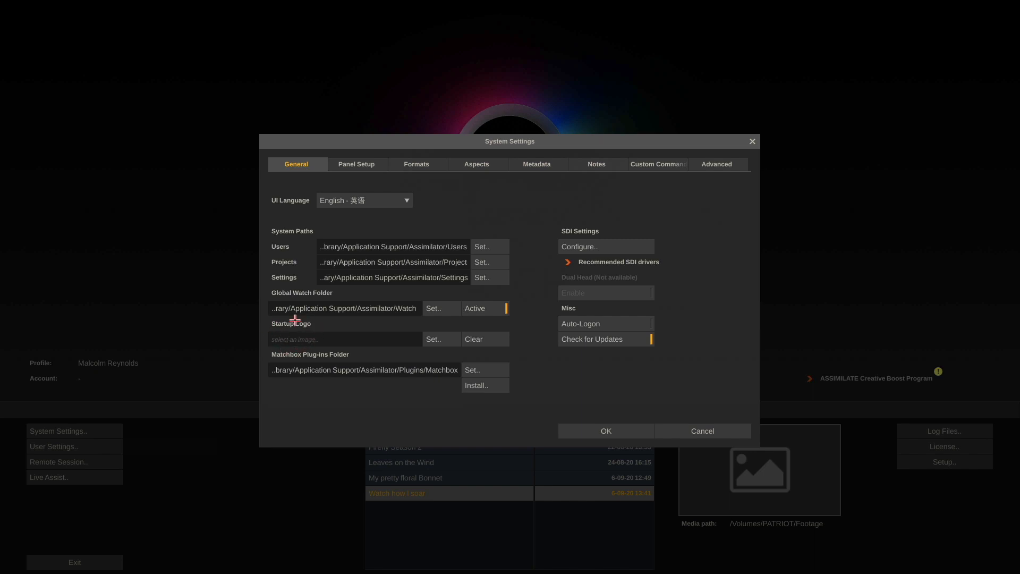
left_click(677, 431)
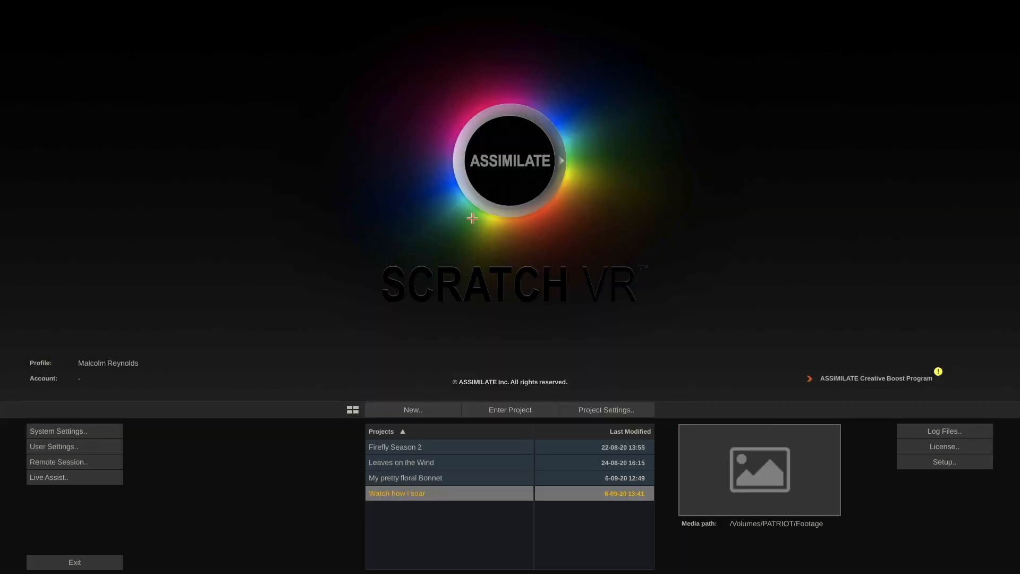
- Examine the available output devices in the SDI configuration of the system settings
left_click(77, 428)
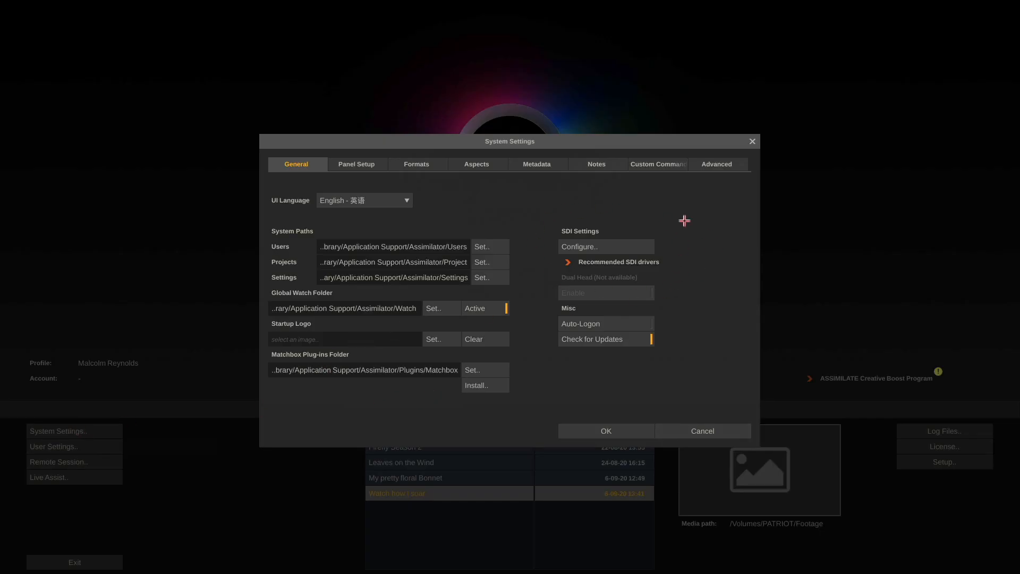
left_click(627, 242)
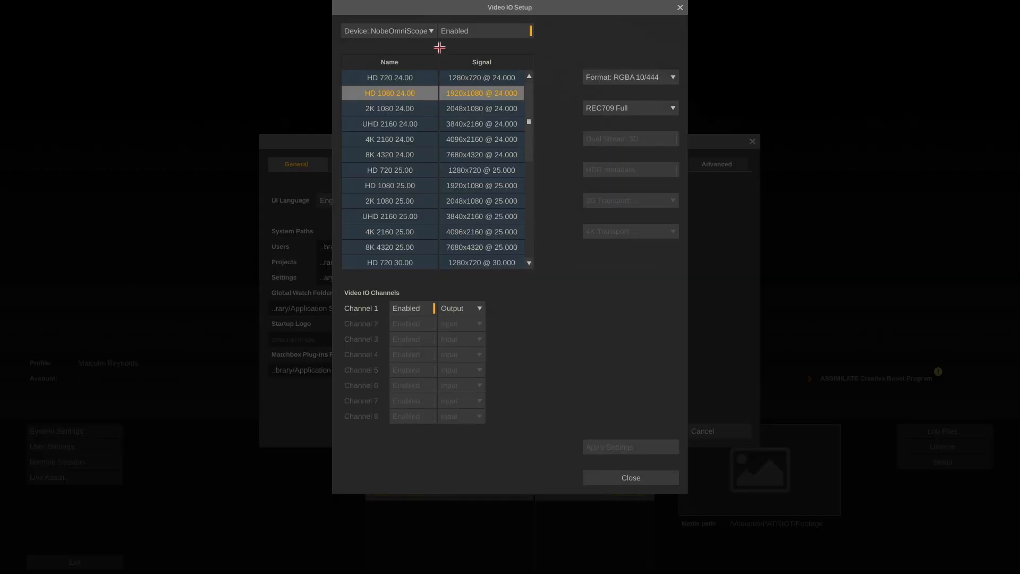
left_click(412, 31)
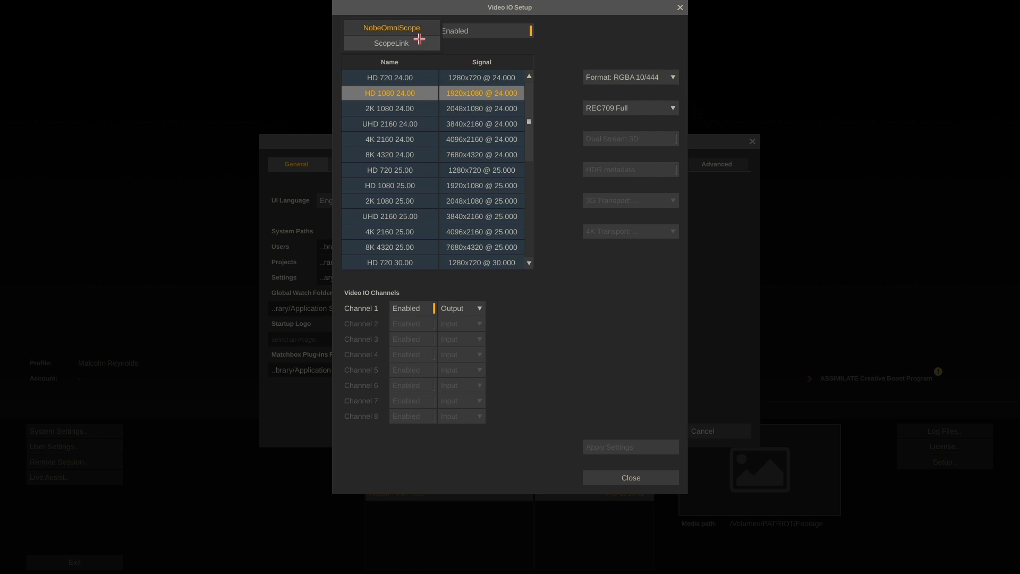
left_click(493, 49)
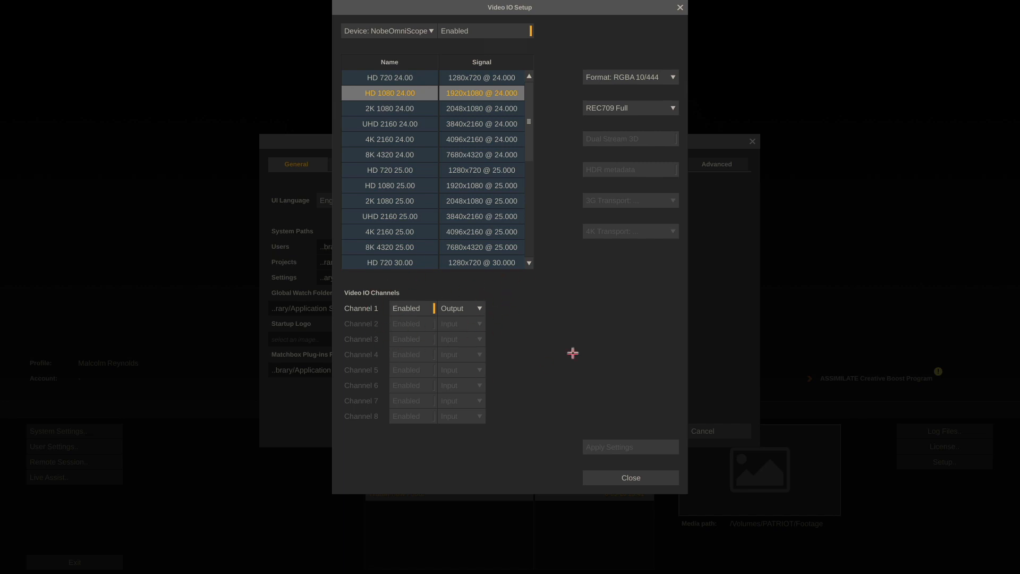
left_click(635, 477)
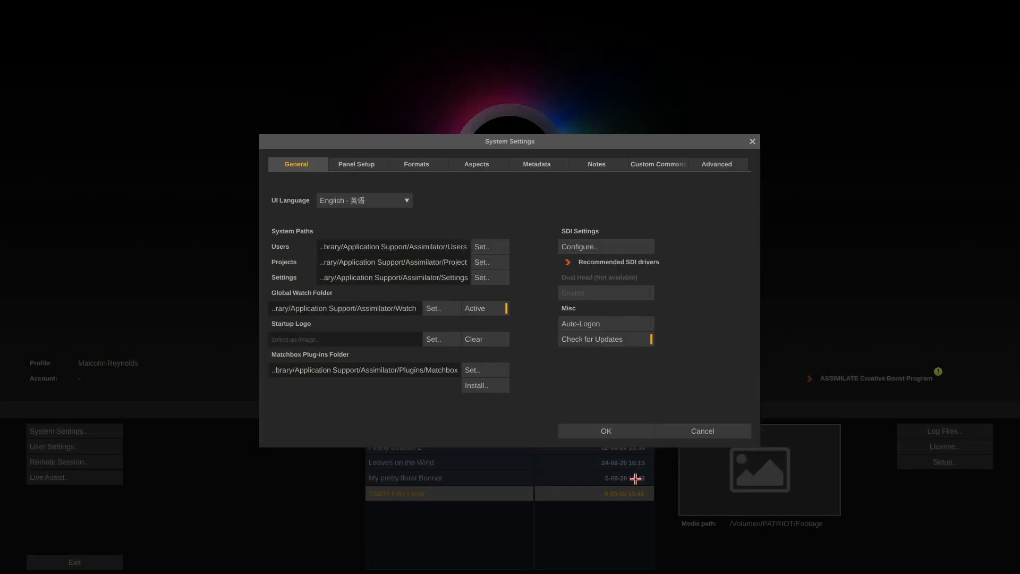
- Find Disable Color Management in the advanced system settings by searching for "color", toggle it, and confirm the settings
left_click(363, 162)
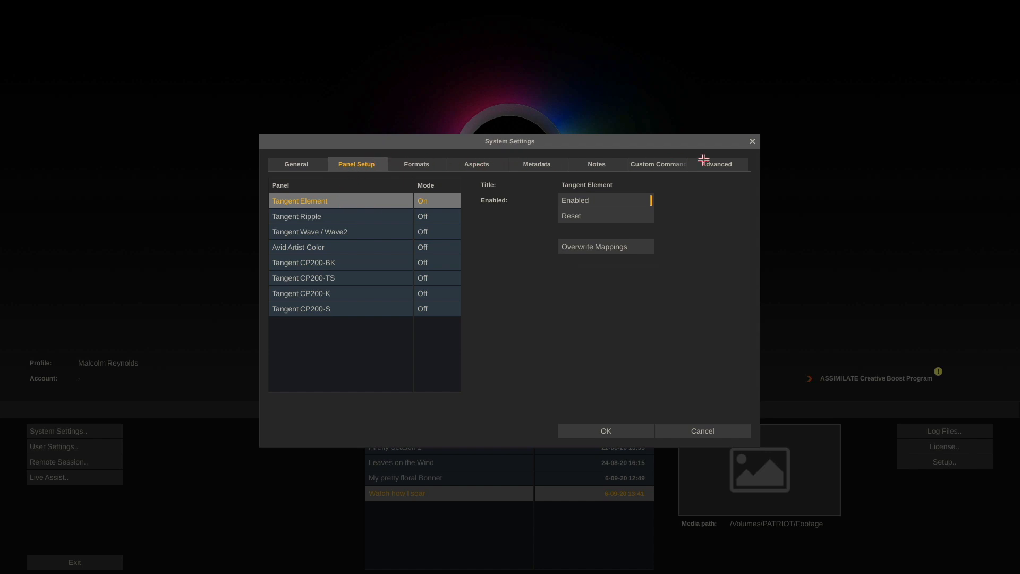
left_click(723, 164)
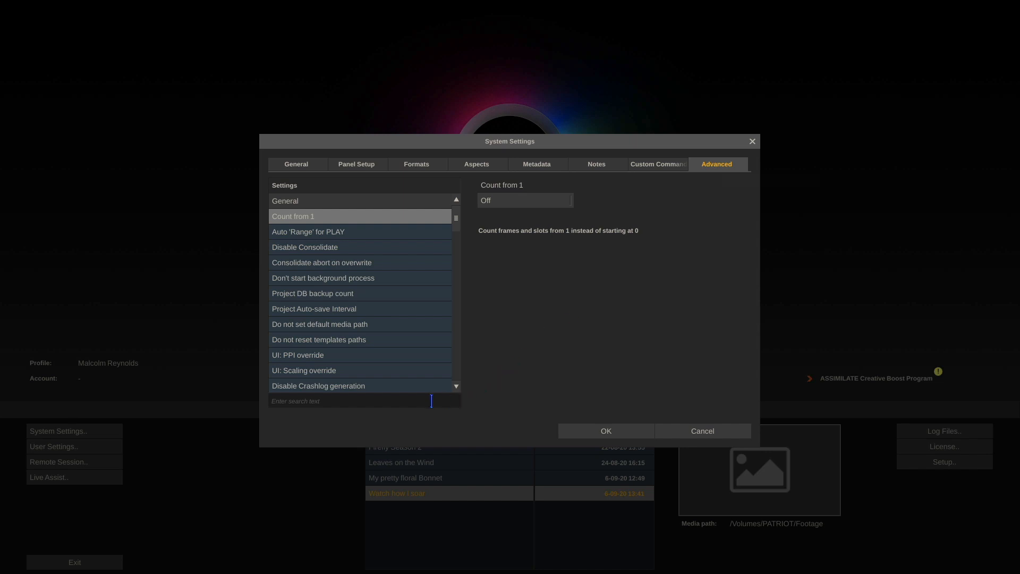
left_click(388, 401)
type("color")
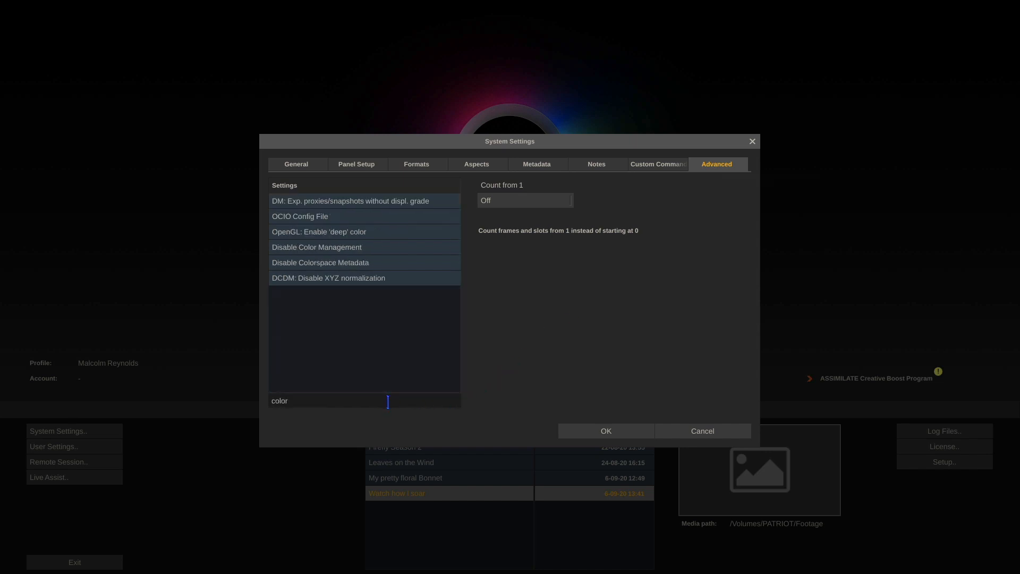
left_click(418, 247)
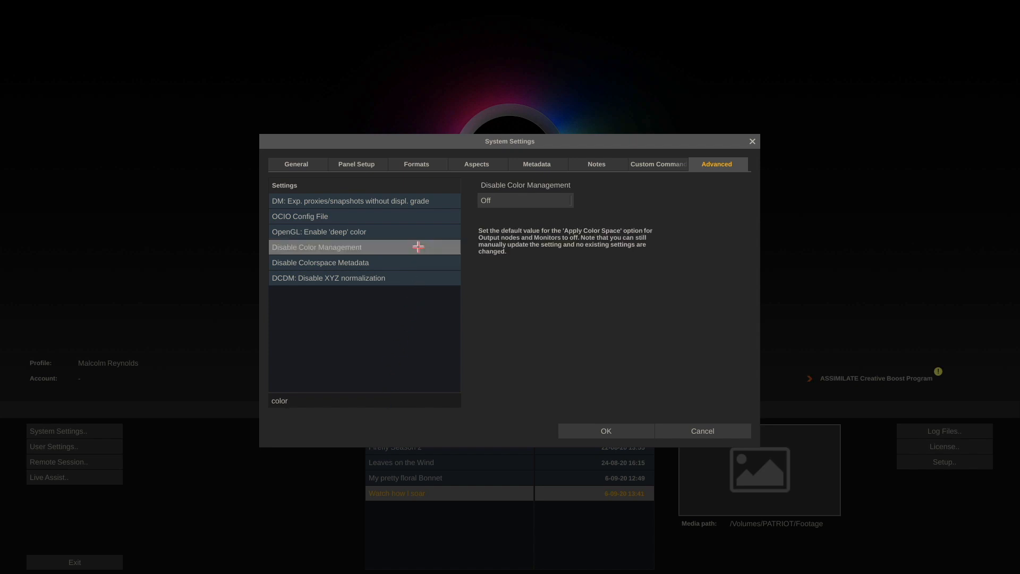
left_click(531, 203)
left_click(601, 431)
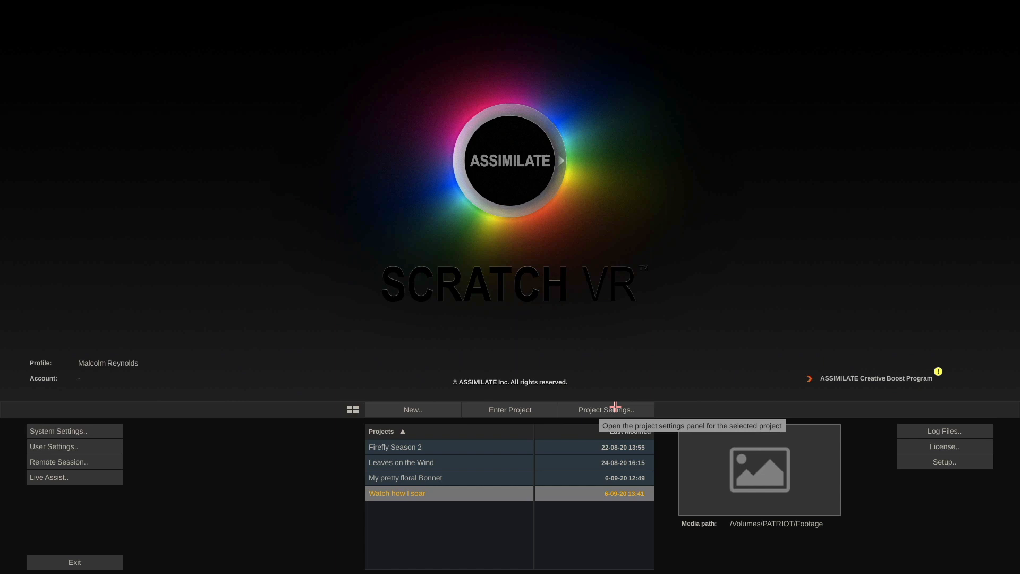
- Create a project named "ProRes RAW Workflows" and set its media path to /Volumes/PATRIOT/Footage
left_click(431, 410)
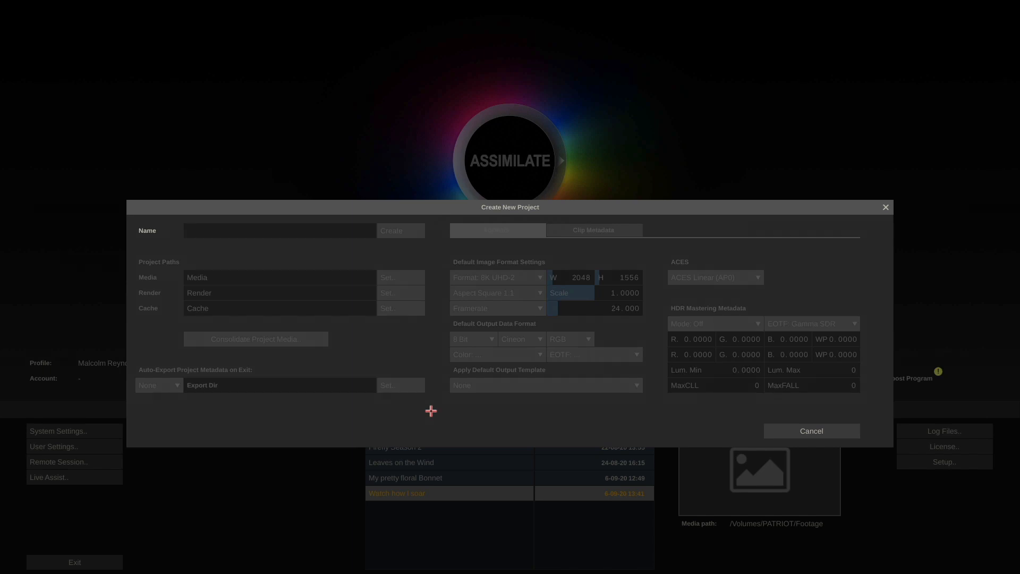
type("ProRes")
type("RAW Workflows")
left_click(399, 231)
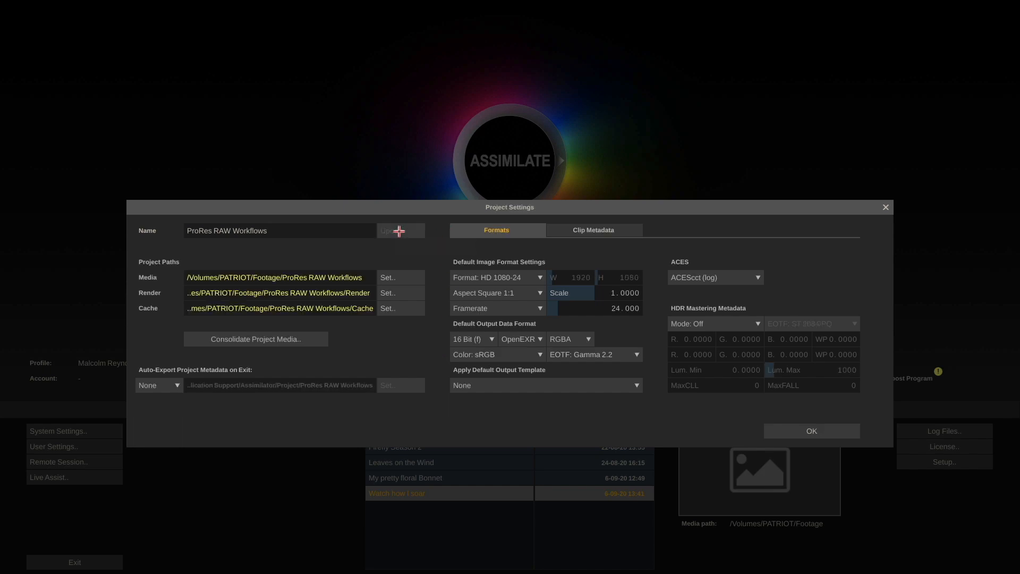
left_click(398, 274)
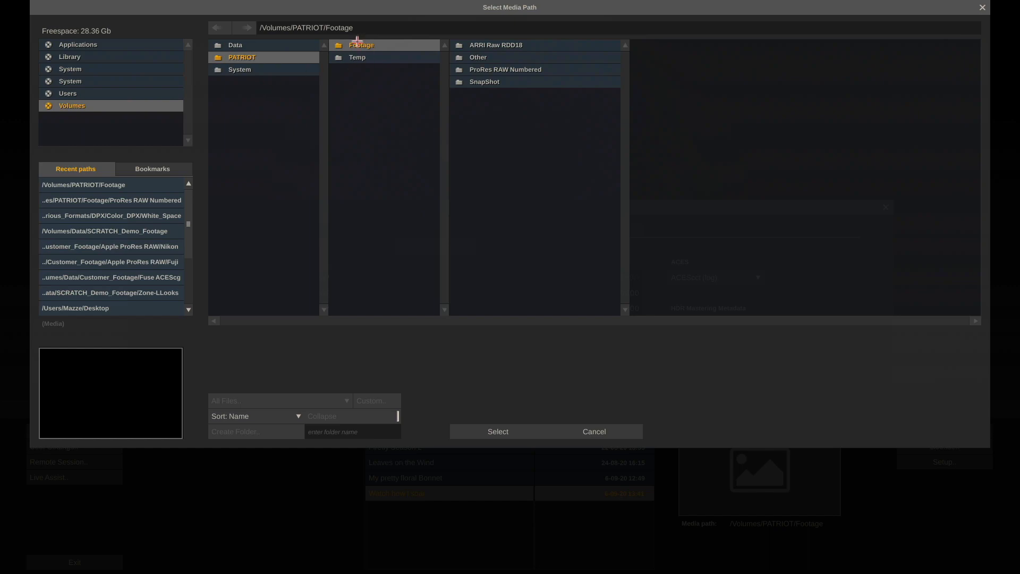
left_click(482, 431)
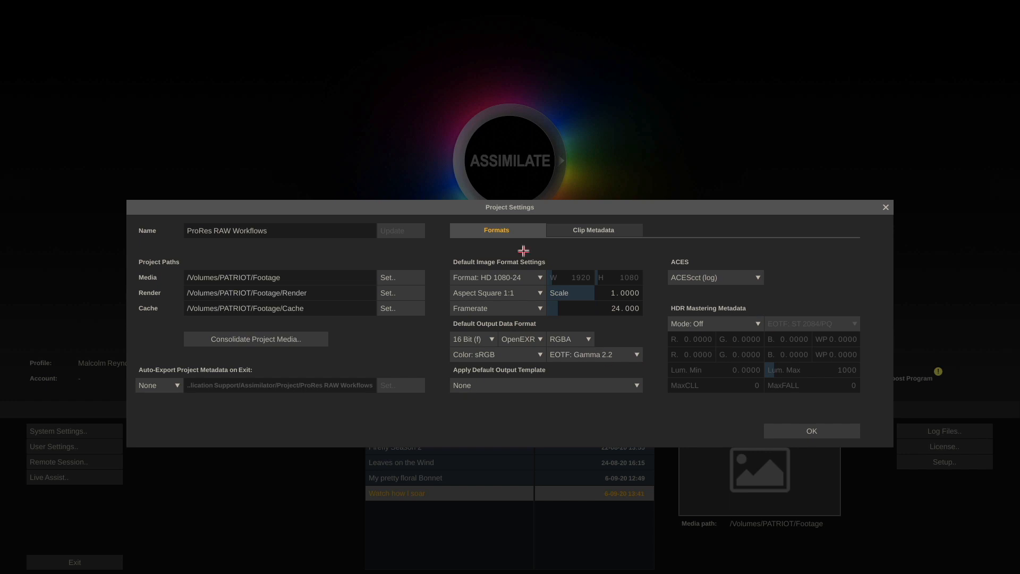
- Set the project's default image format to HD 1080-25 and its output color space to Rec709, and confirm the settings
left_click(525, 277)
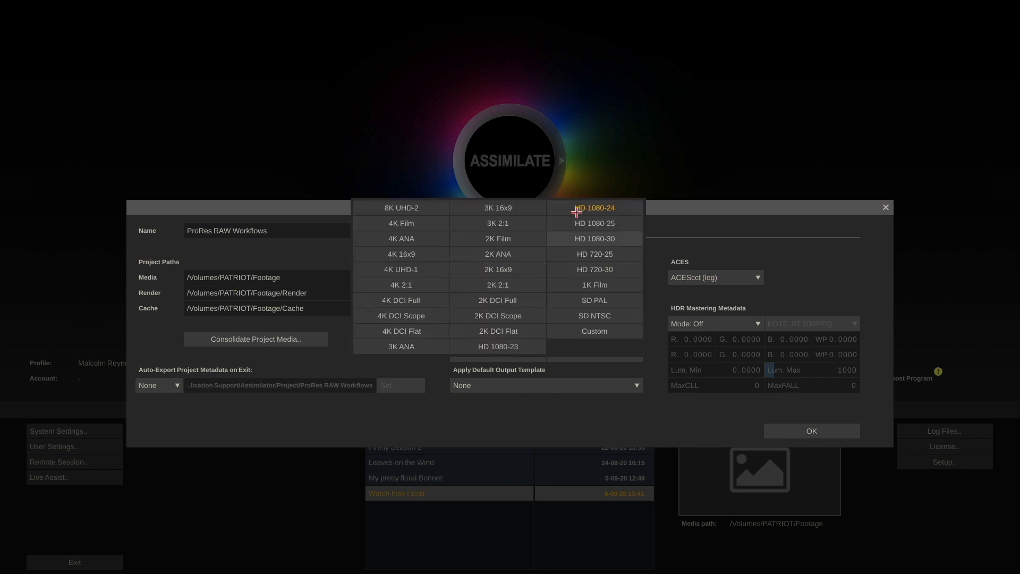
left_click(608, 225)
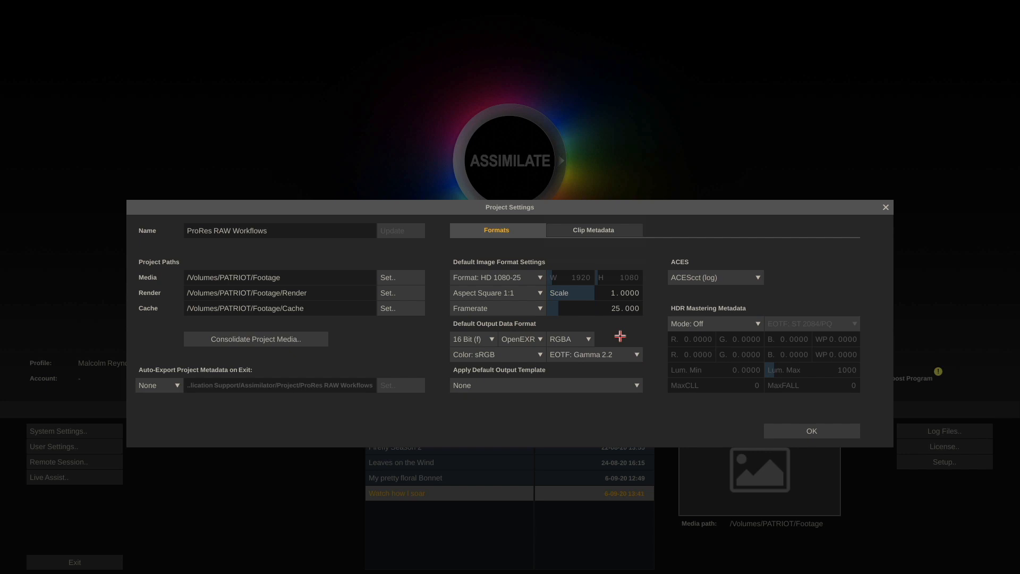
left_click(523, 354)
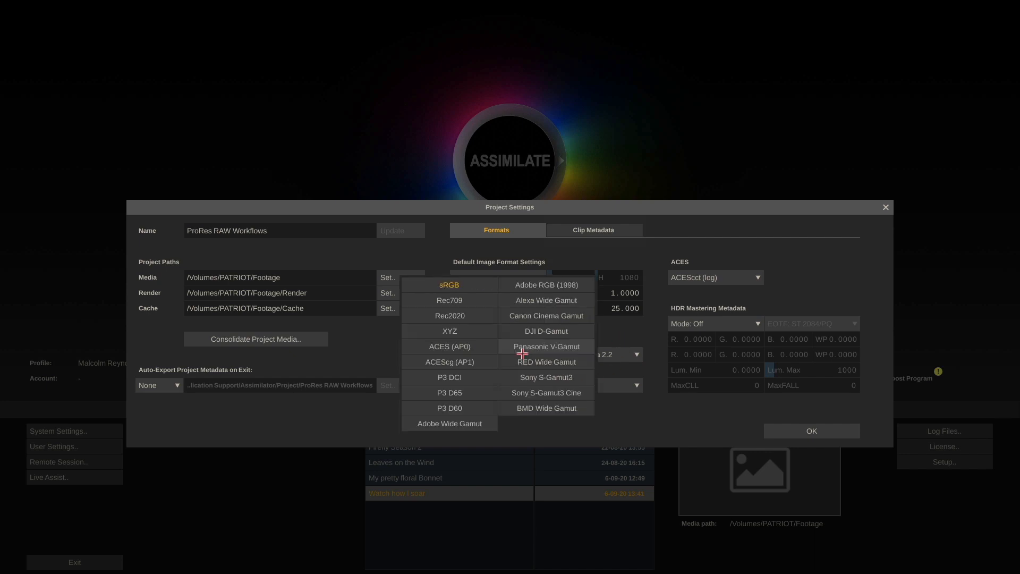
left_click(473, 300)
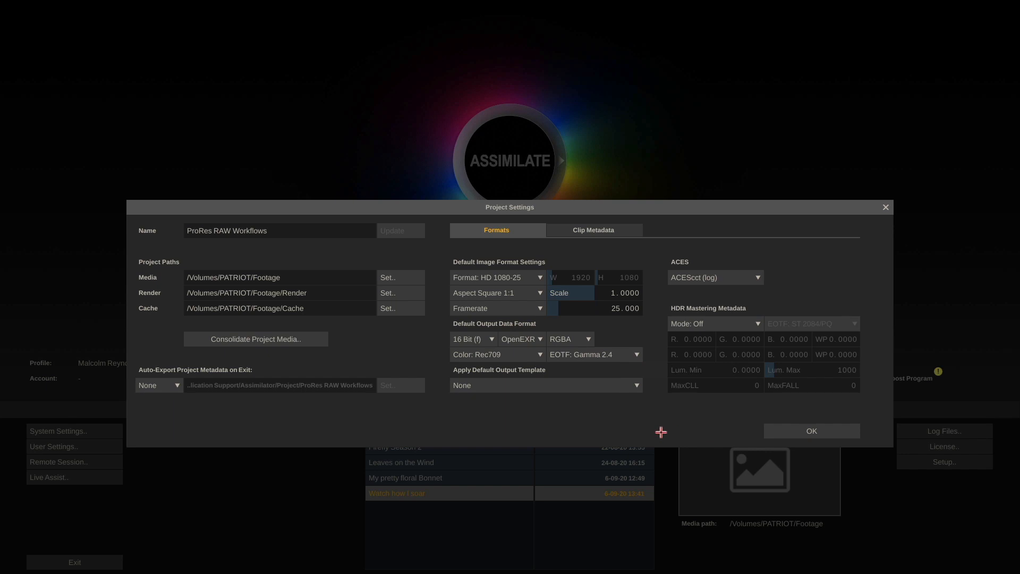
left_click(806, 431)
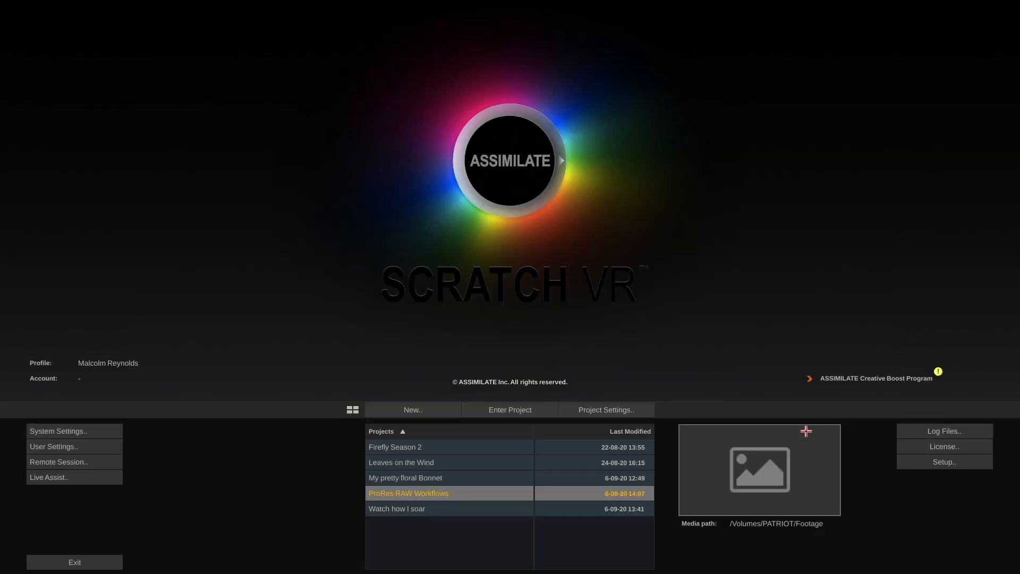
- Look through the other listed projects, reselect ProRes RAW Workflows, and review its project settings
left_click(482, 477)
left_click(484, 461)
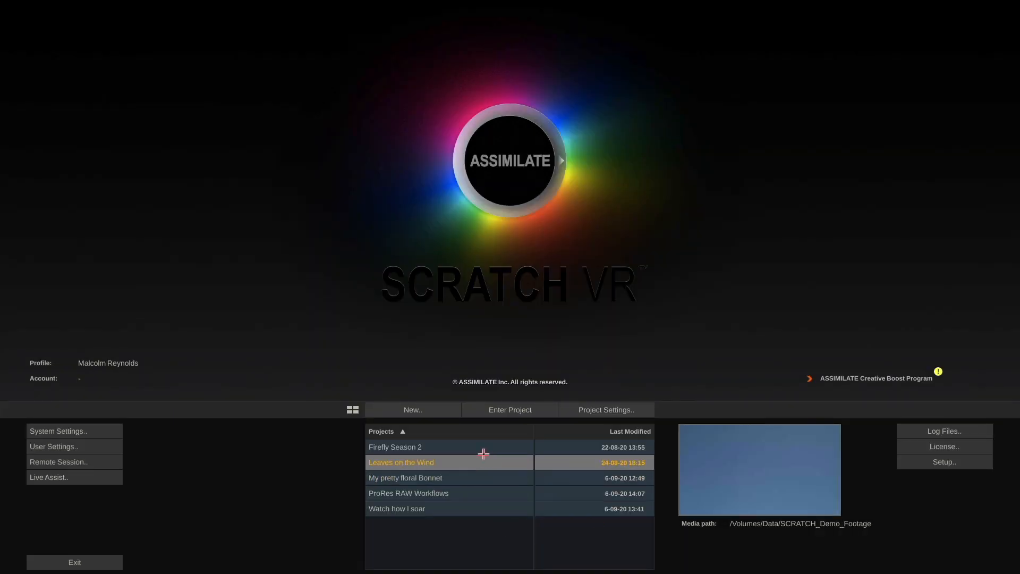
left_click(484, 451)
left_click(476, 494)
left_click(606, 408)
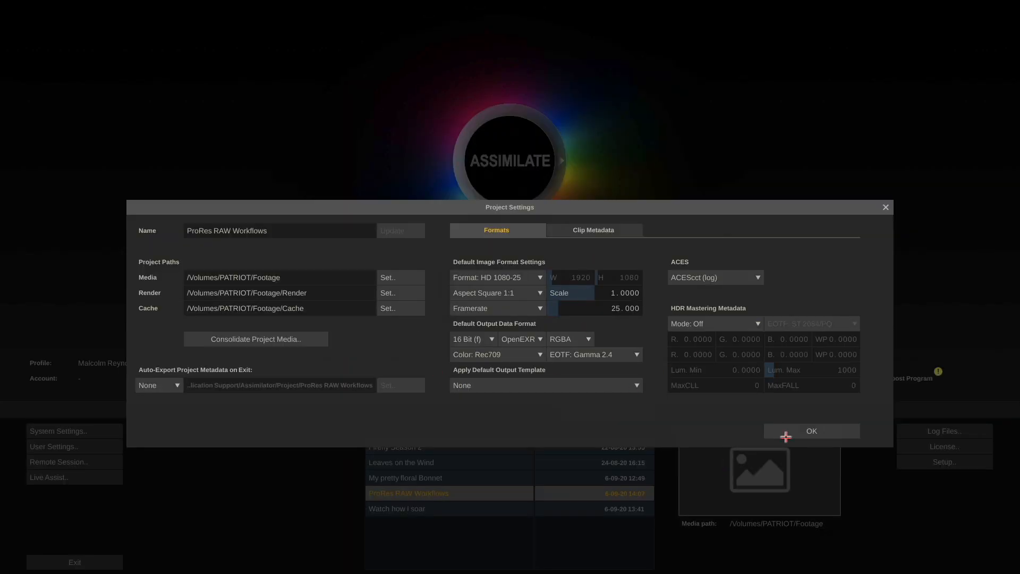
left_click(813, 431)
- Enter the ProRes RAW Workflows project and add four more timelines to its group
left_click(514, 409)
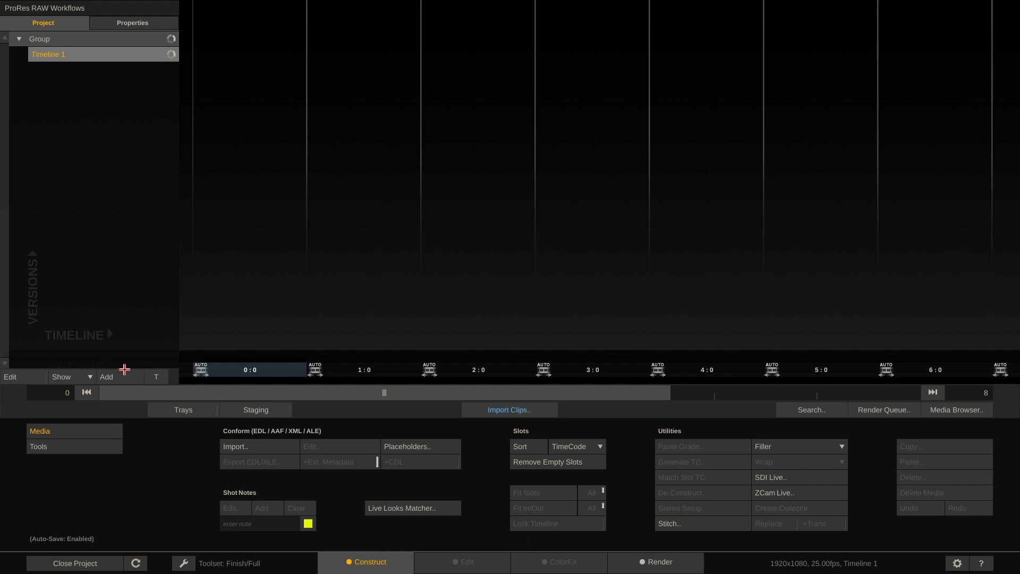
left_click(114, 382)
left_click(115, 382)
left_click(115, 381)
left_click(115, 381)
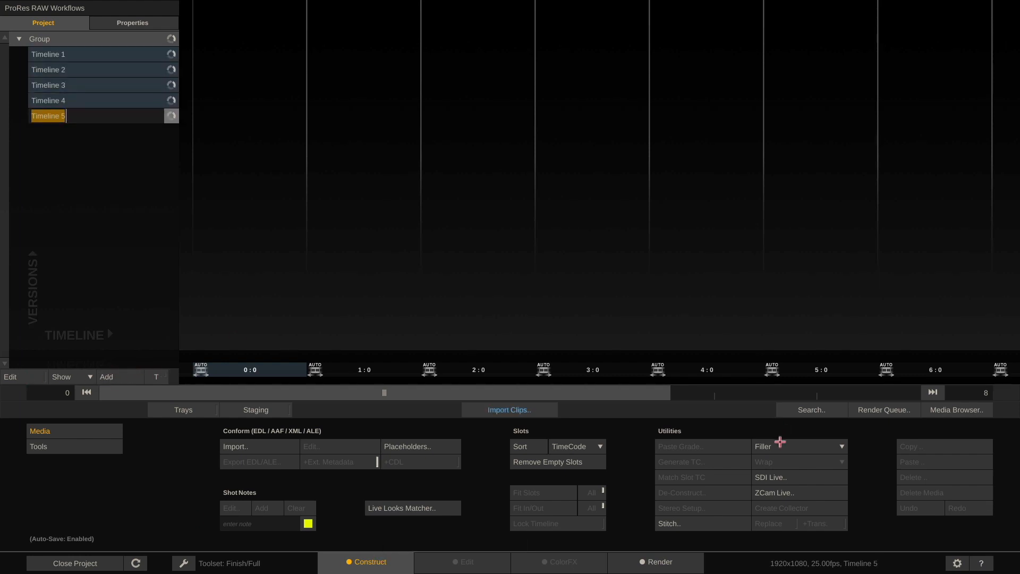
- Place a Color Bar 75% filler clip in the first slot of Timeline 5
left_click(796, 447)
left_click(749, 483)
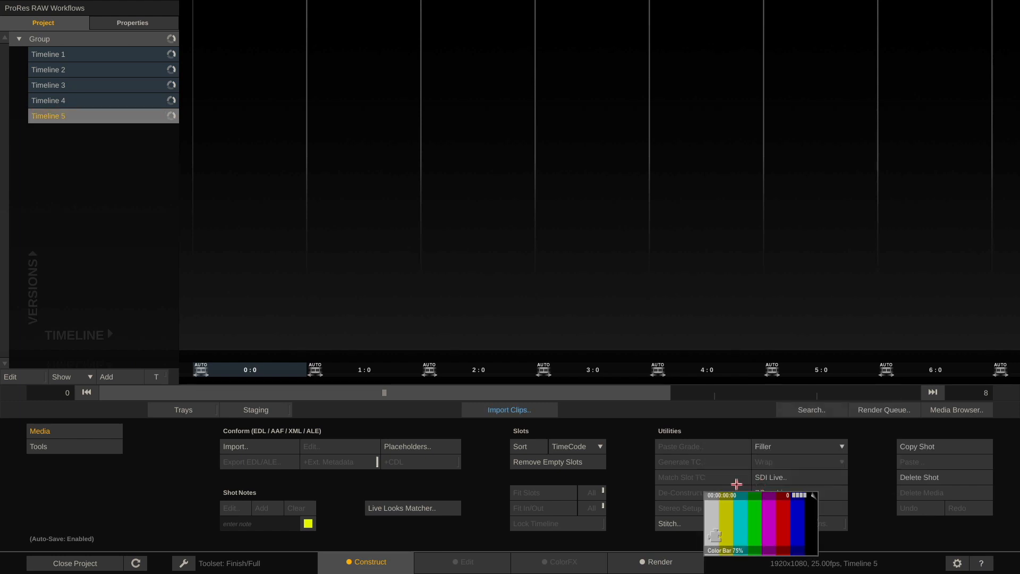
left_click(253, 275)
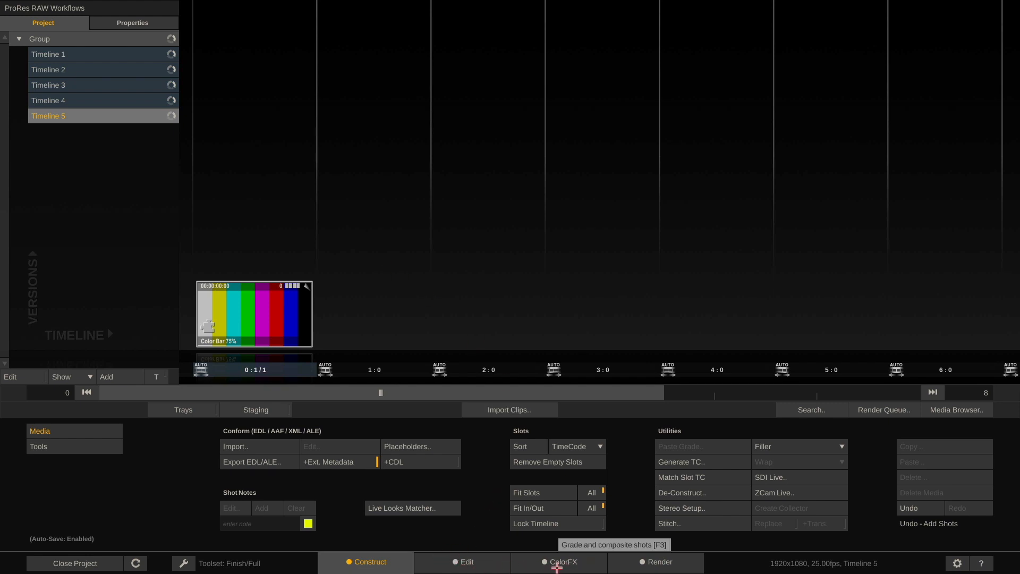
- Open the color bar clip for editing and examine the audio and reference options
left_click(481, 565)
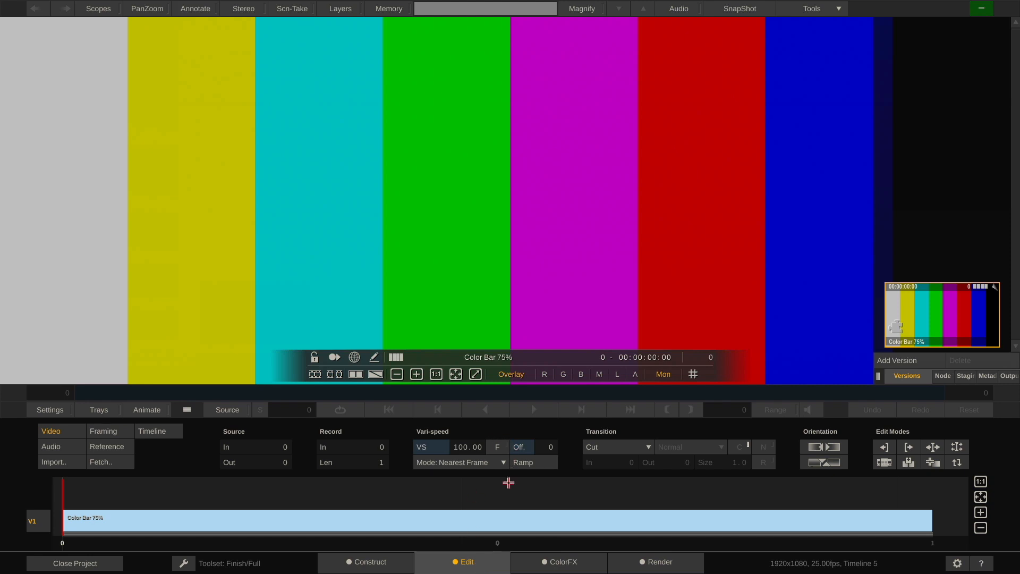
left_click(63, 446)
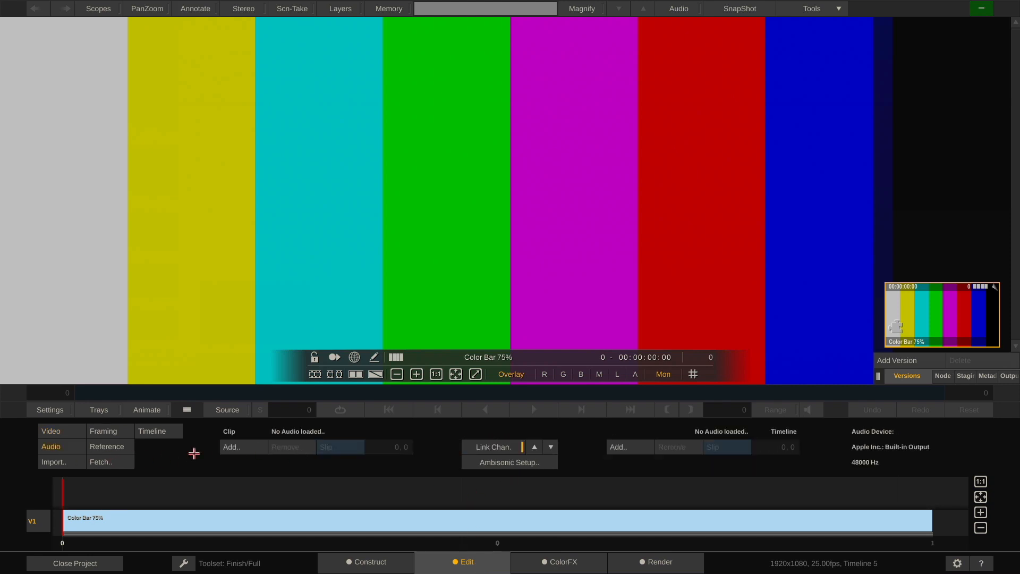
left_click(113, 447)
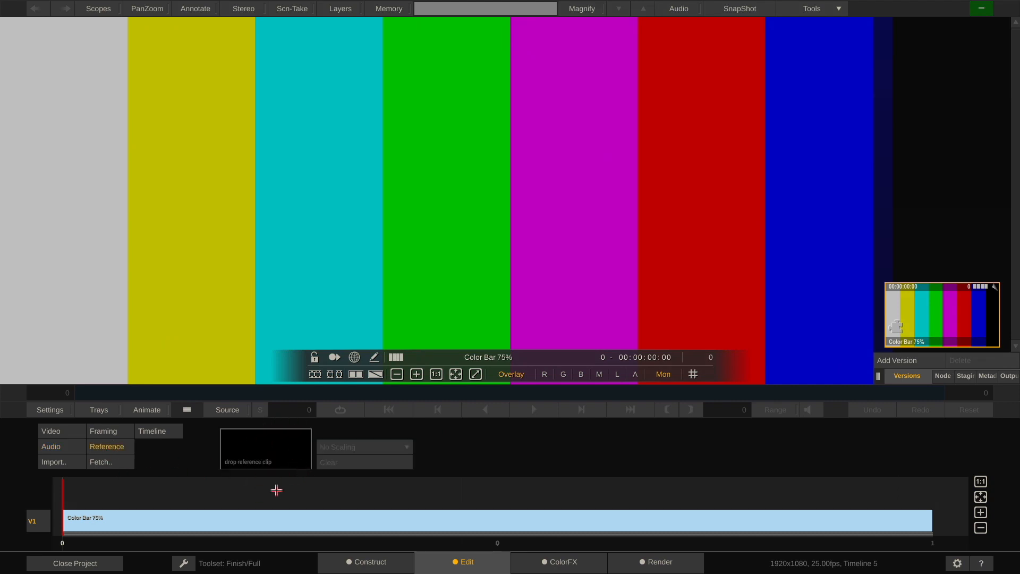
- Examine the video edit options for the color bar clip, followed by the ColorFX and Render environments
left_click(53, 432)
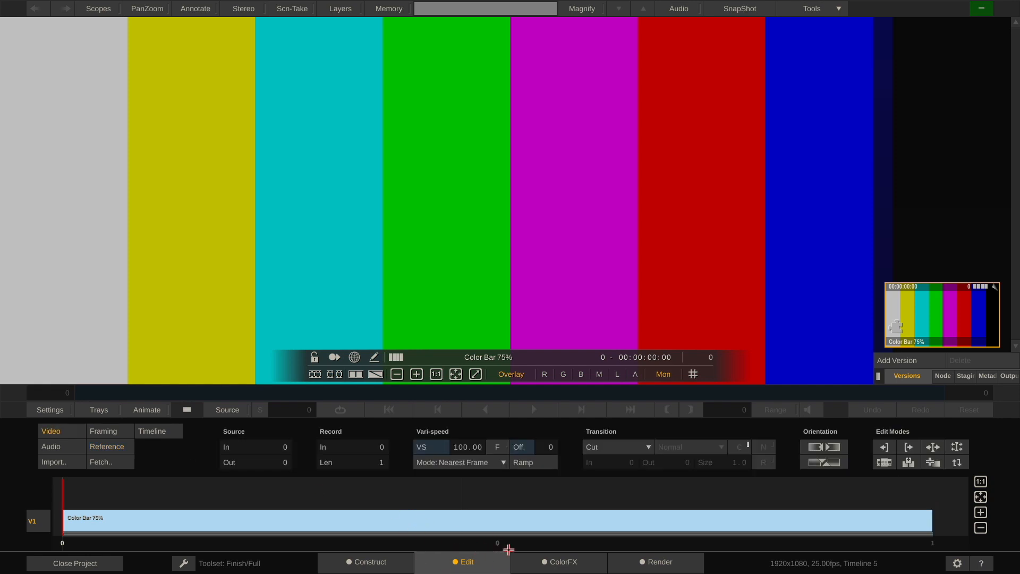
left_click(564, 567)
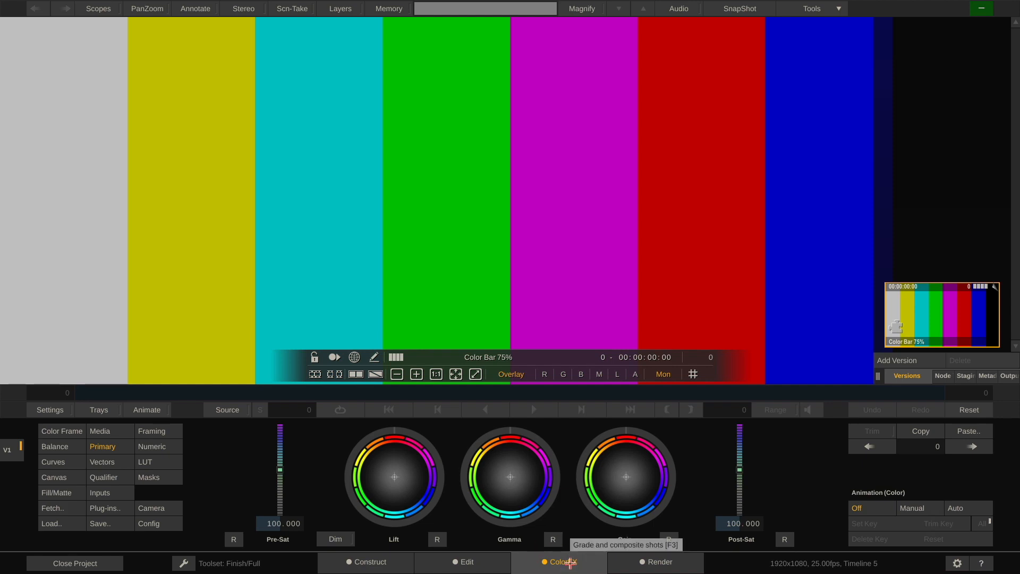
left_click(664, 562)
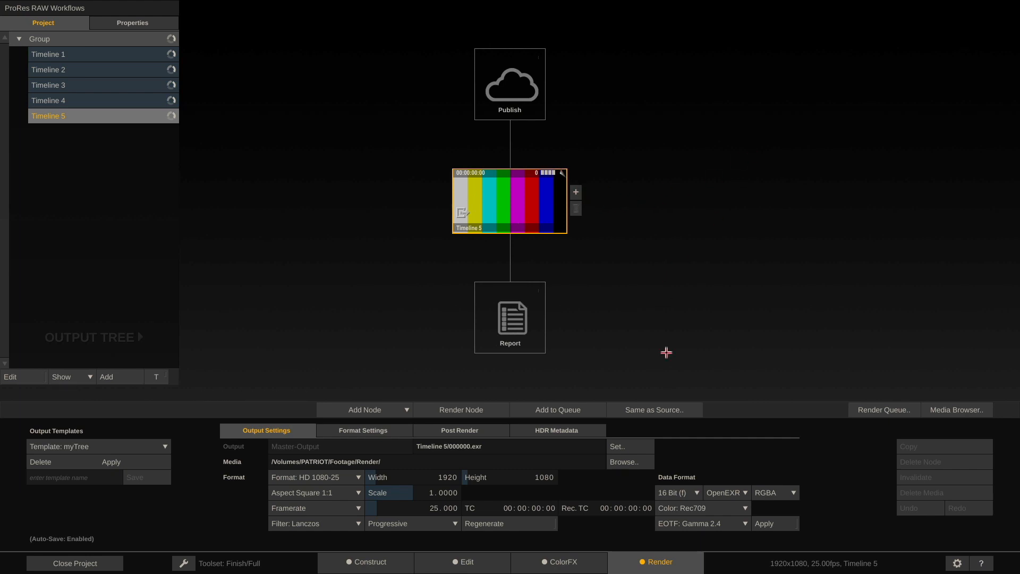
- Return to the Construct environment and delete the project's existing group together with its five timelines
left_click(355, 563)
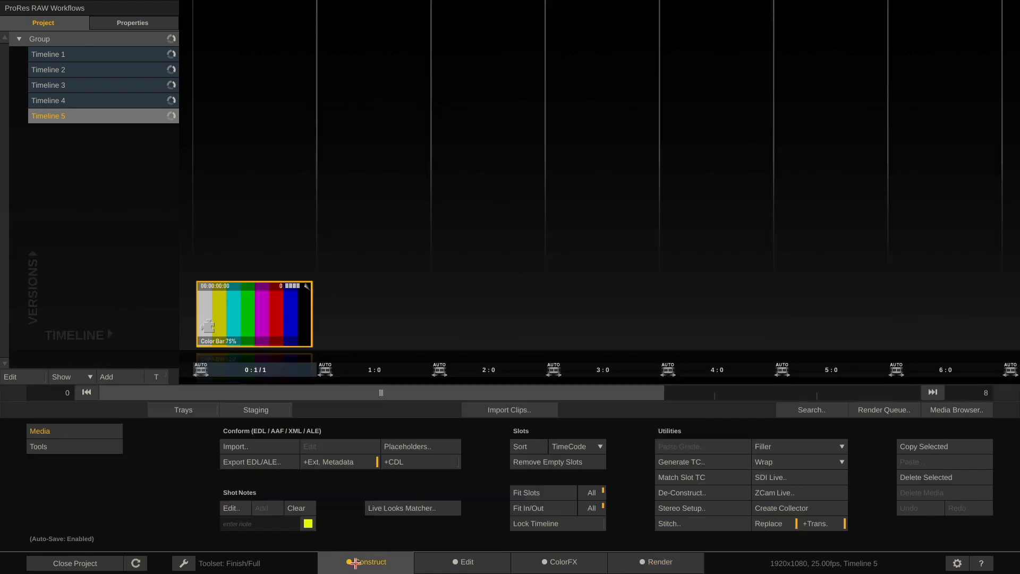
left_click(19, 376)
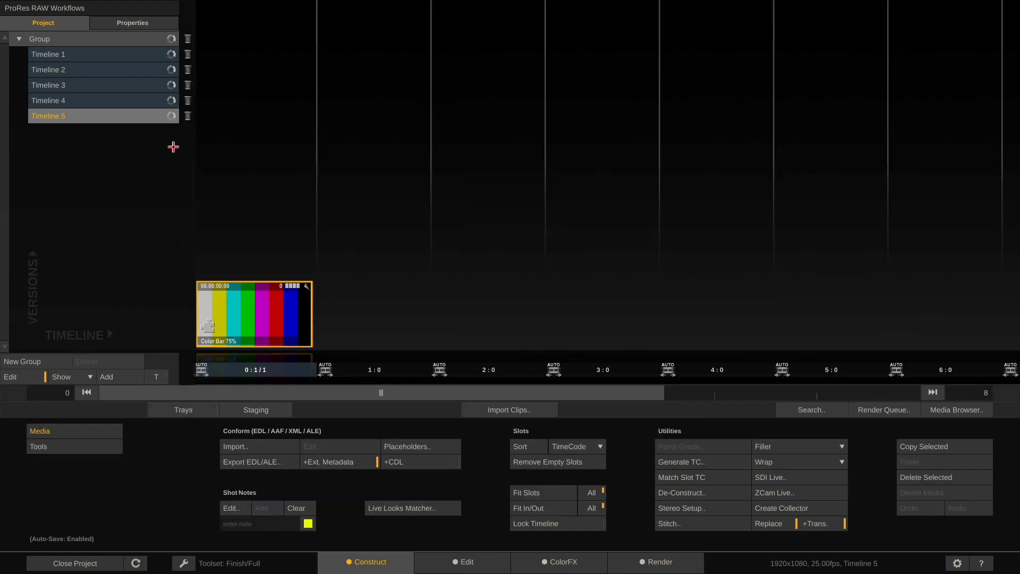
left_click(188, 38)
left_click(83, 361)
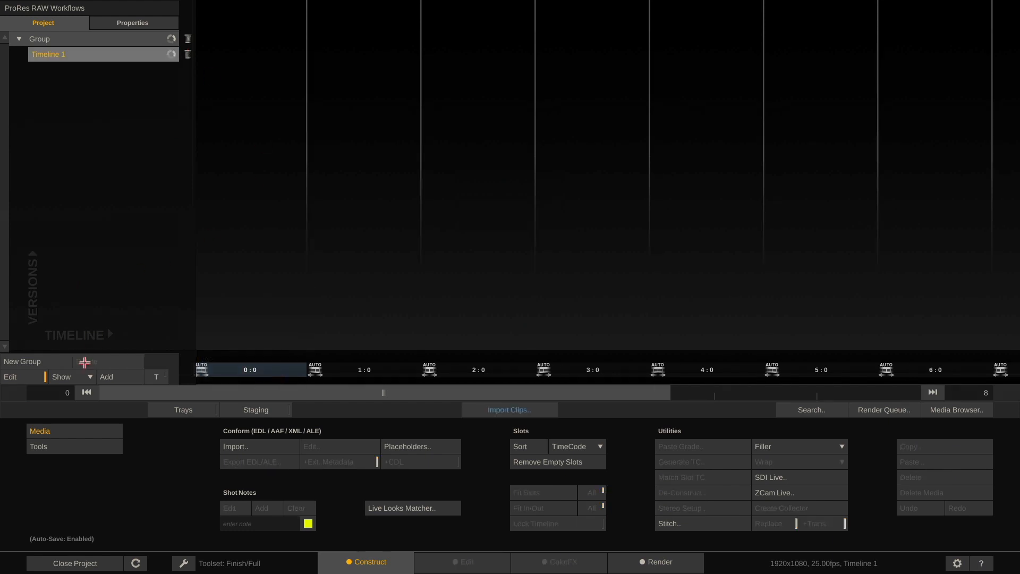
left_click(14, 380)
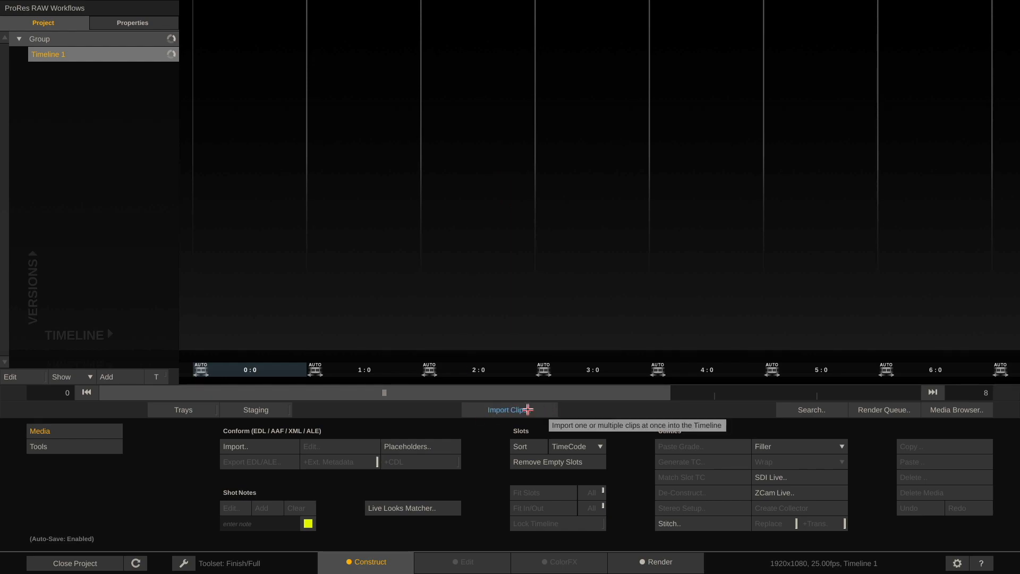
- Open the ProRes RAW Numbered footage folder for clip import and check its files in Finder
left_click(512, 410)
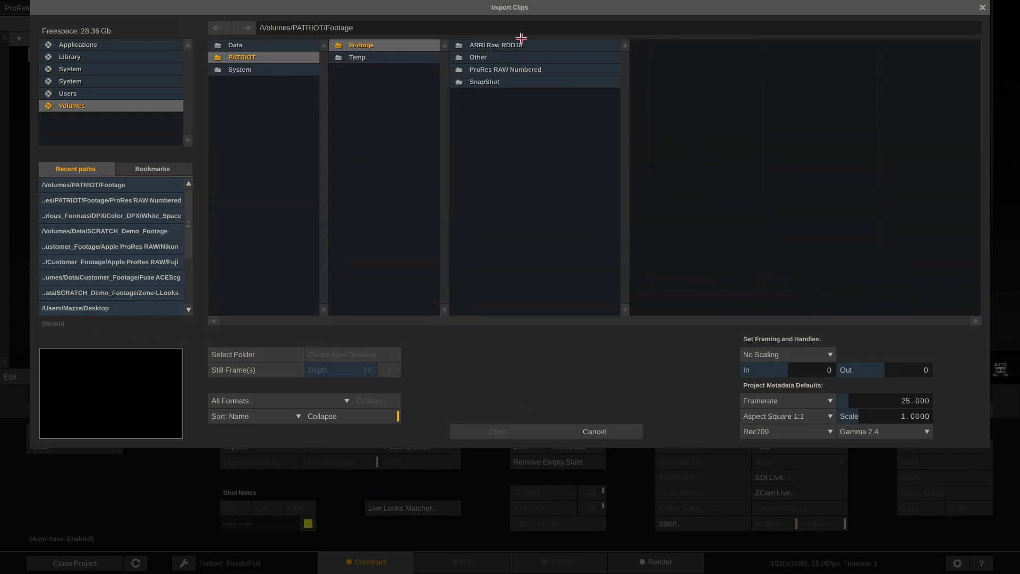
left_click(520, 71)
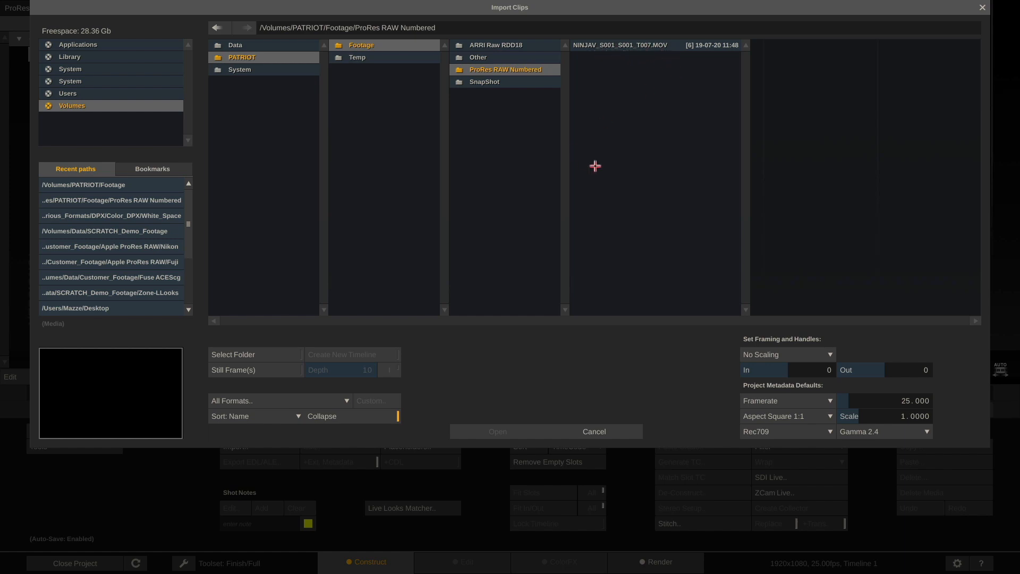
key("super+Tab")
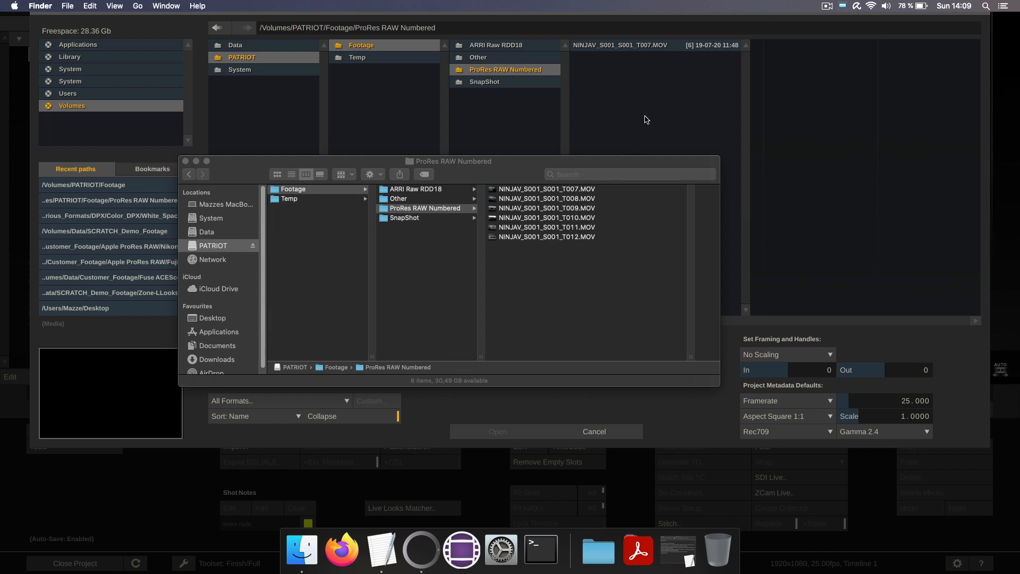
left_click(647, 117)
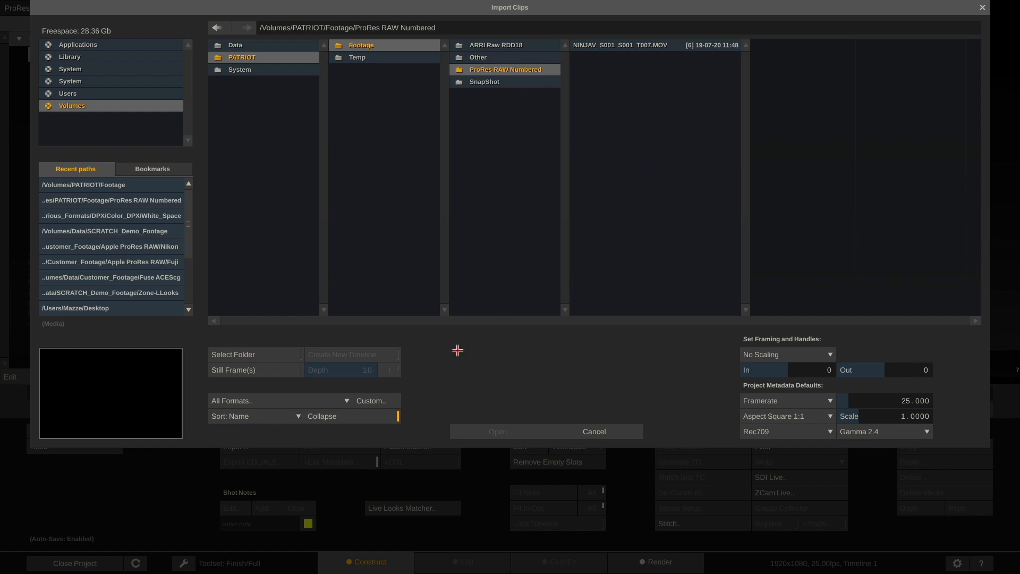
- Expand the collapsed clip listing, select NINJAV_S001_S001_T007 through T012, and collapse the listing again
left_click(364, 414)
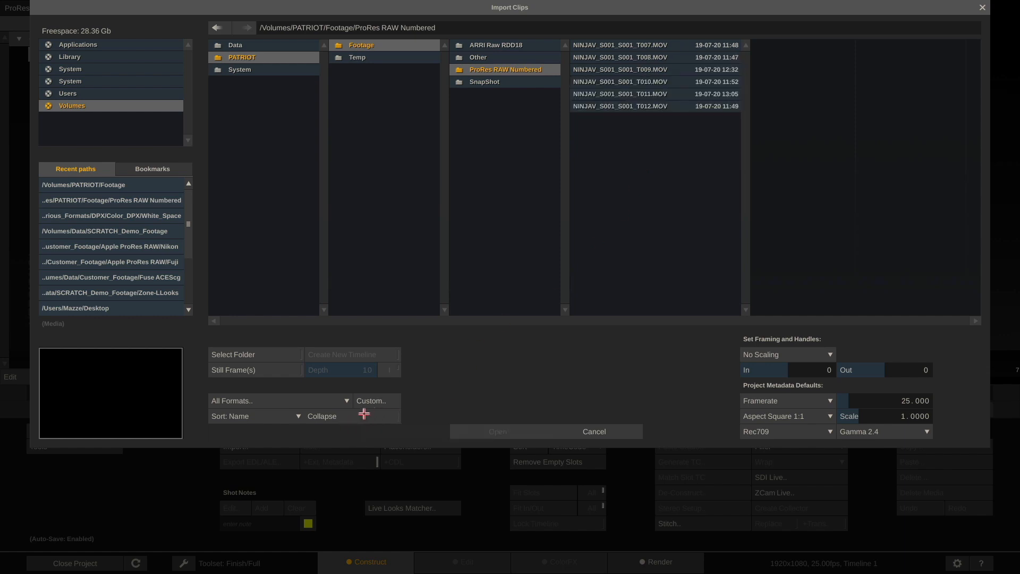
left_click(628, 48)
left_click(638, 108, "shift")
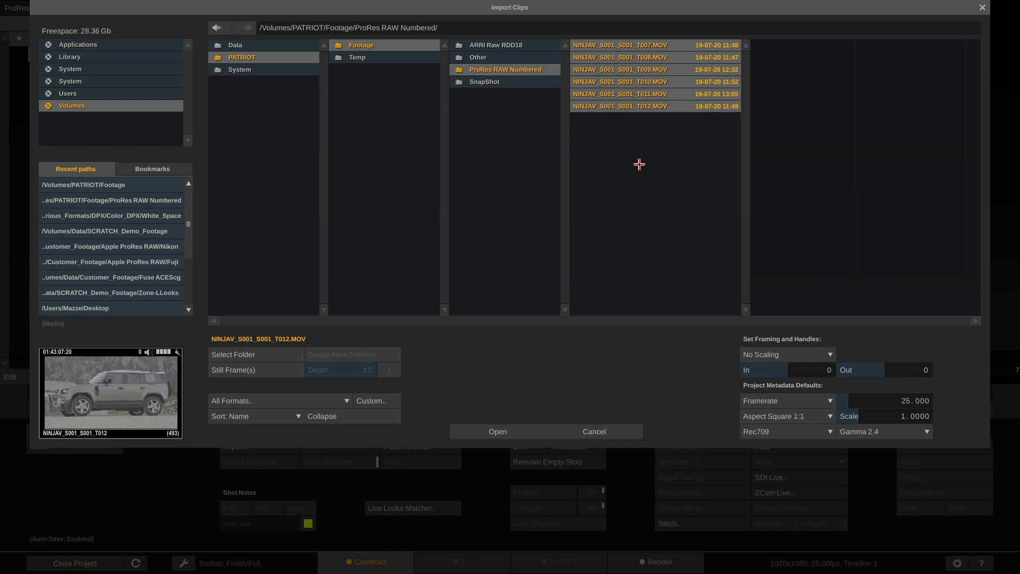
left_click(373, 417)
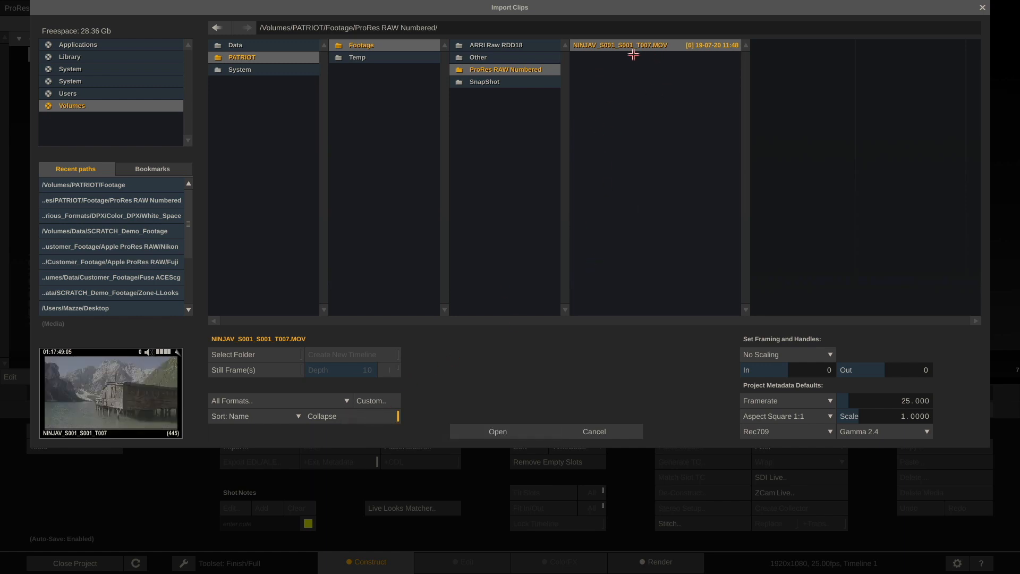
- Import the whole ProRes RAW Numbered folder into Timeline 1, updating the timeline and project defaults to match the clips
left_click(274, 355)
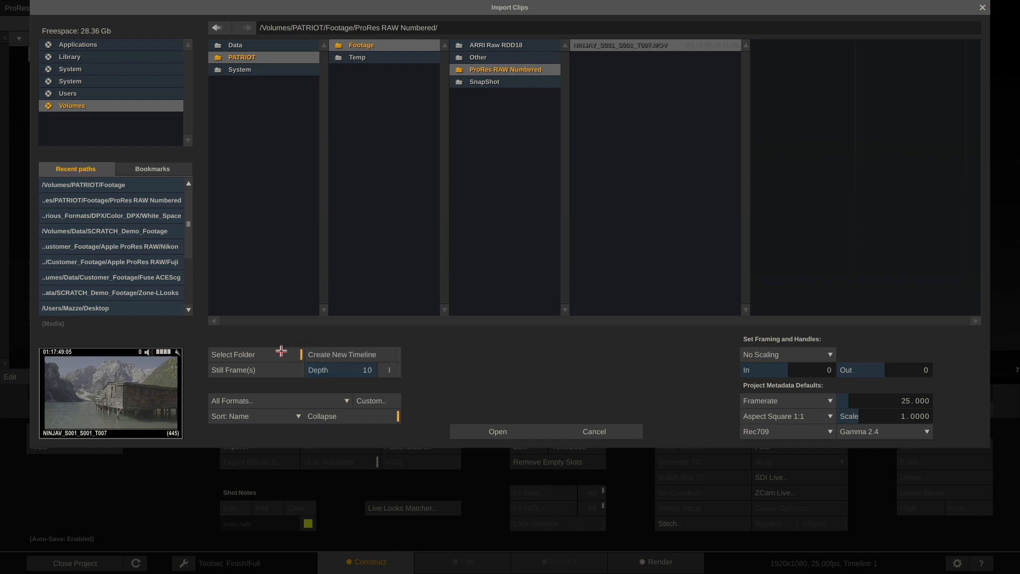
left_click(526, 70)
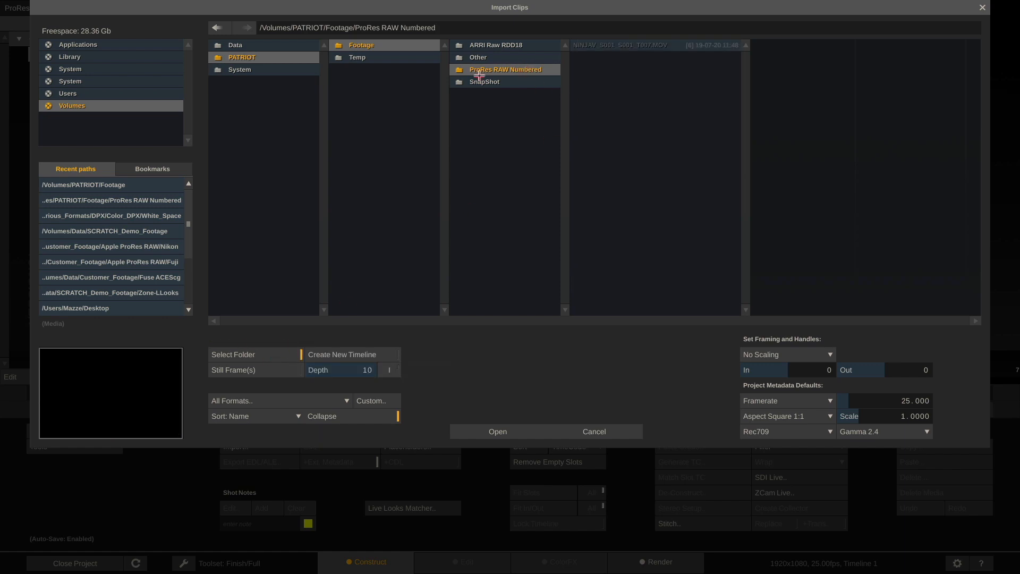
left_click(482, 434)
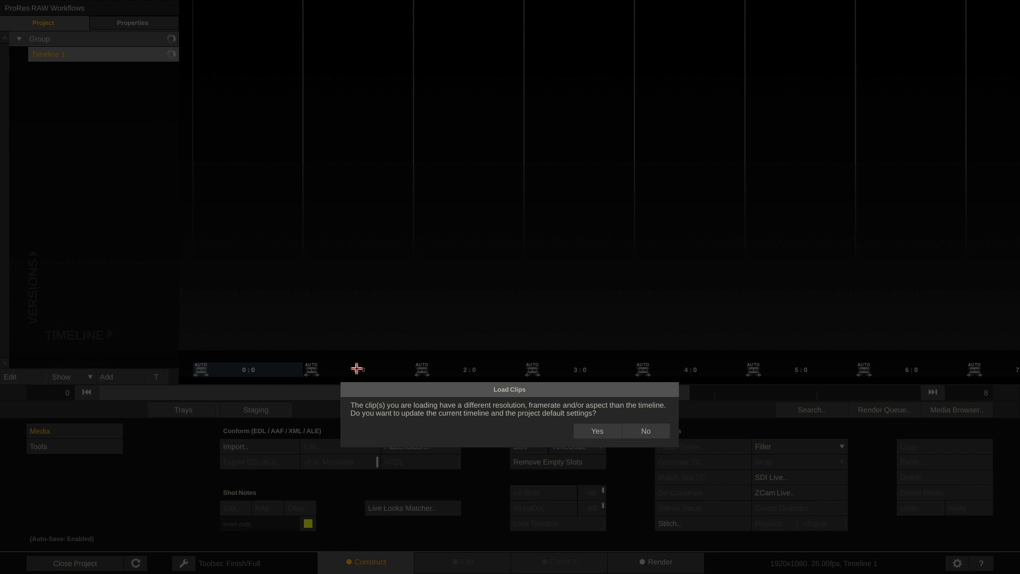
left_click(596, 432)
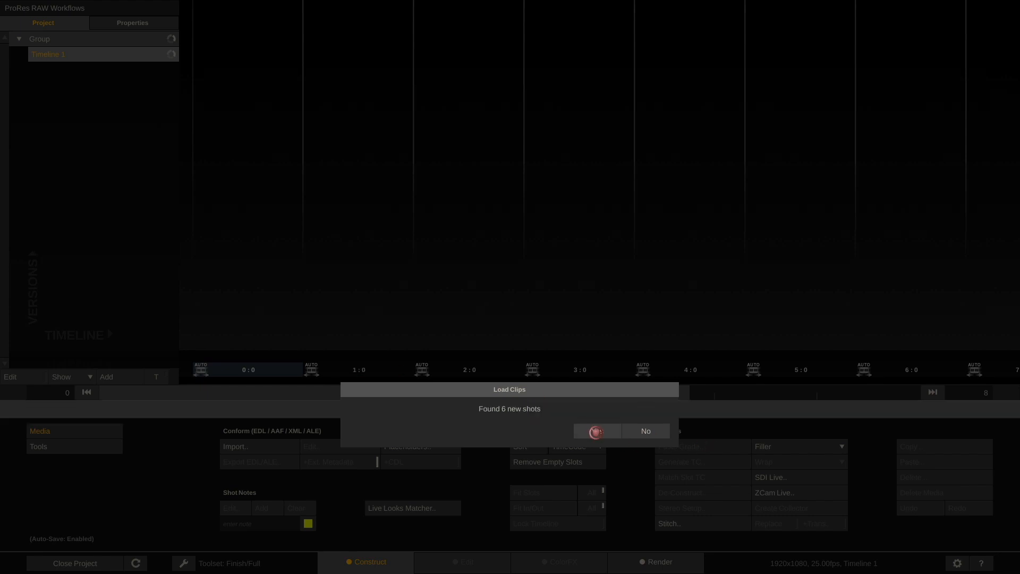
left_click(596, 431)
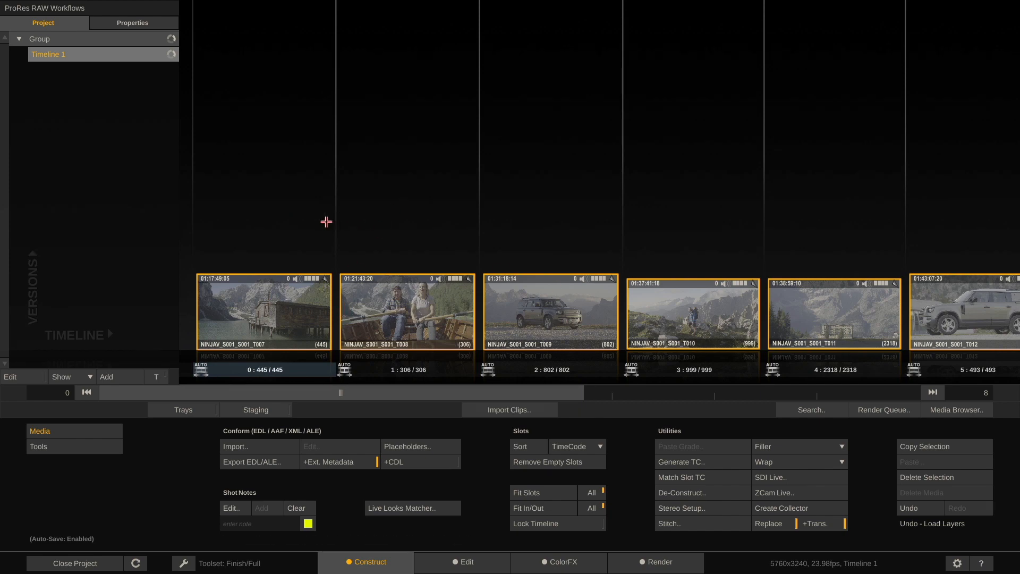
- Examine the metadata of the first clip, including its color, compression, camera and lens entries
left_click(304, 208)
left_click(264, 311)
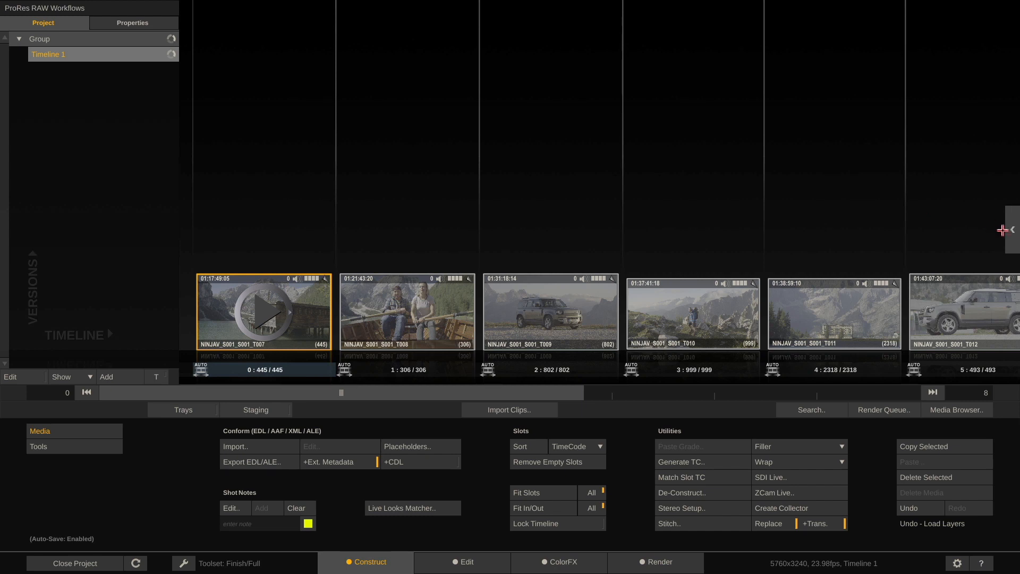
left_click(1013, 229)
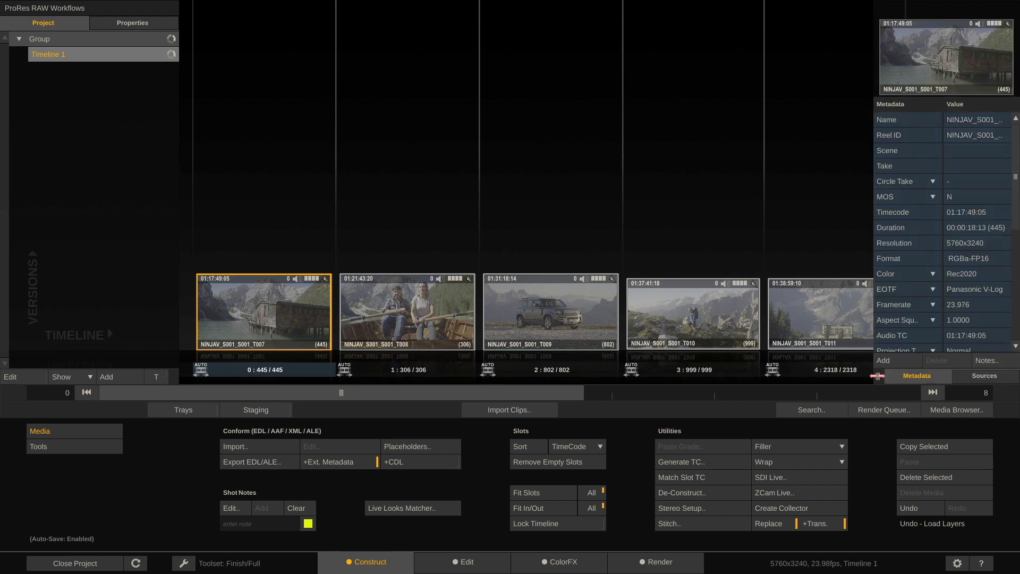
left_click_drag(877, 376, 774, 376)
scroll(895, 205, "down", 3)
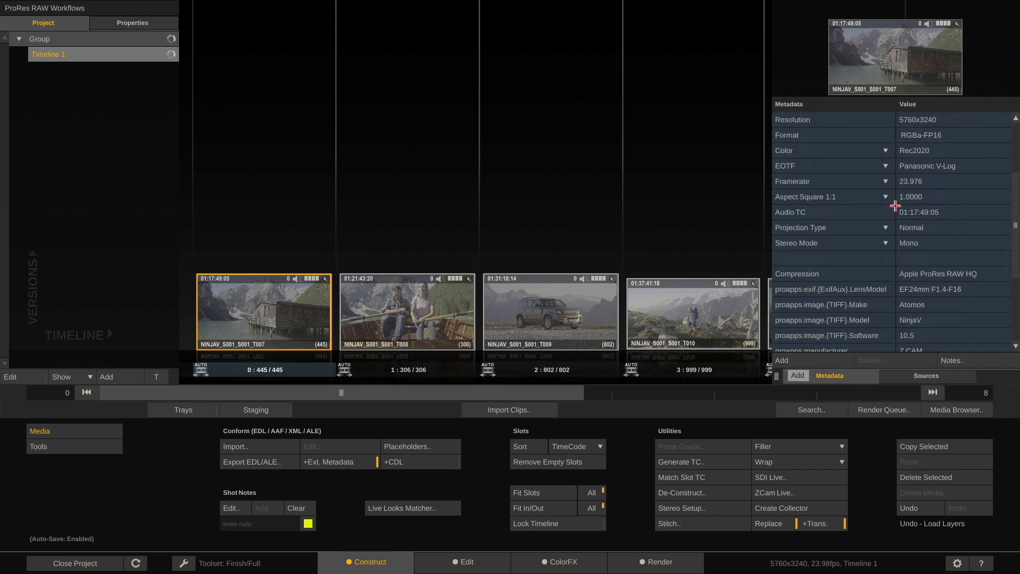
scroll(895, 206, "down", 3)
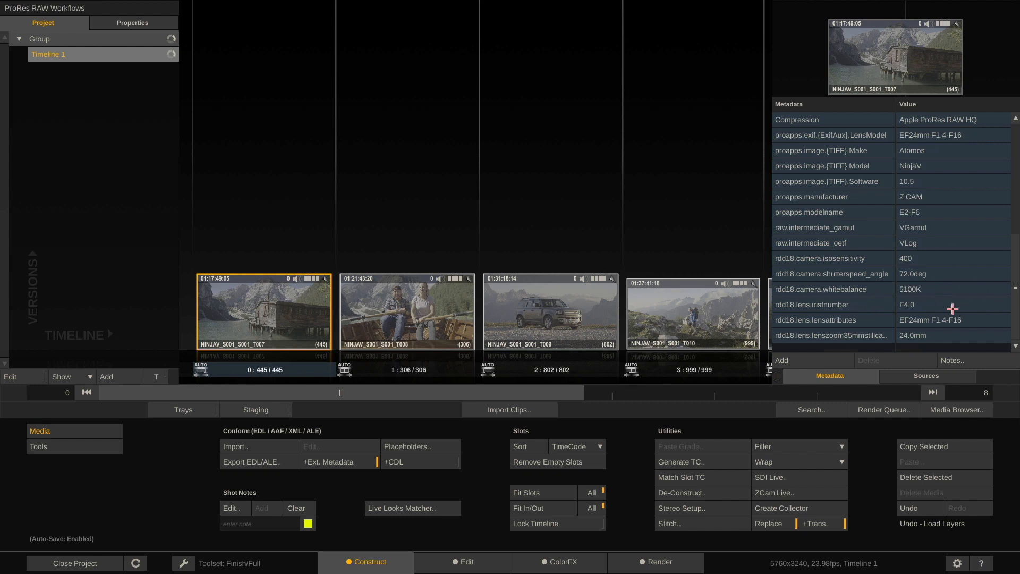
left_click_drag(789, 378, 859, 378)
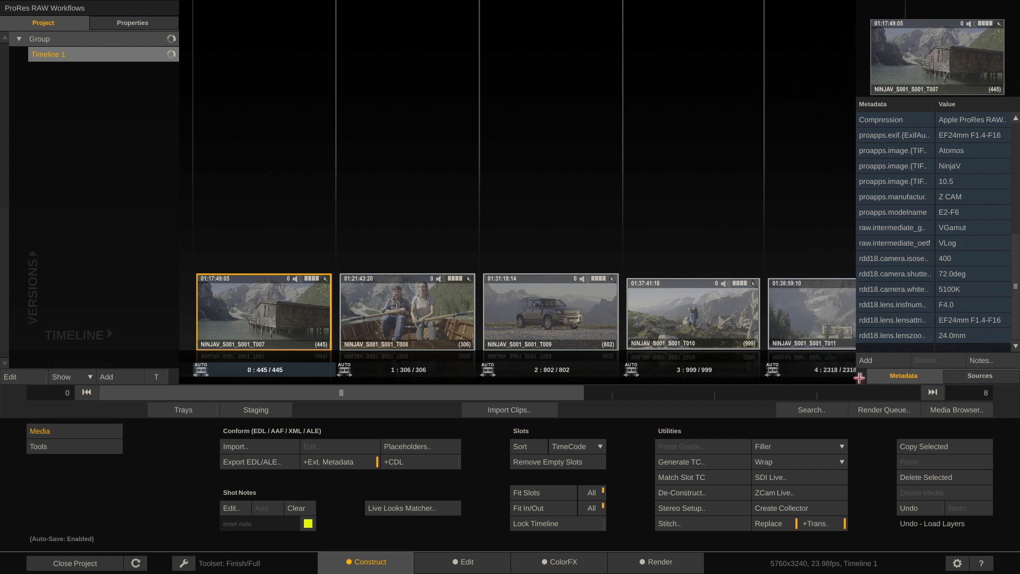
- Compare the camera and lens metadata of the other imported clips, ending on the first clip
left_click(425, 324)
left_click(530, 306)
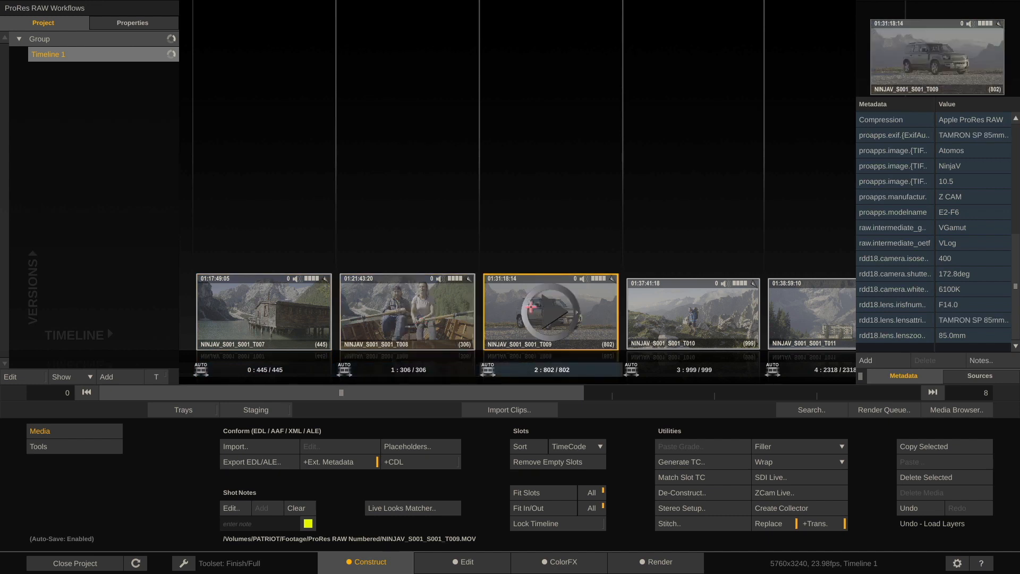
left_click(663, 324)
left_click(563, 314)
left_click(397, 306)
left_click(254, 296)
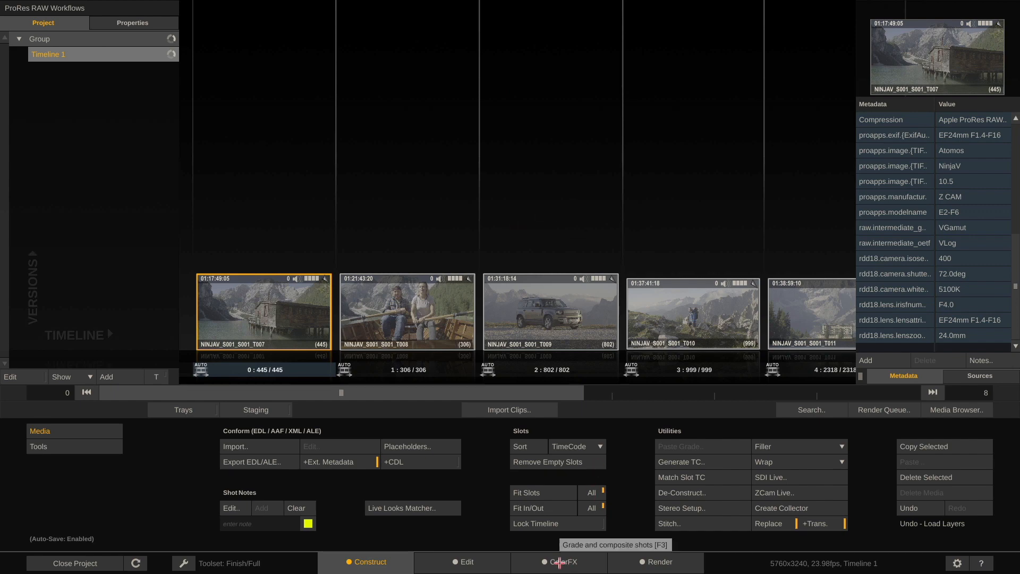
- Open the first clip in ColorFX with its full frame in view and check its RGB waveform in the scopes
left_click(559, 563)
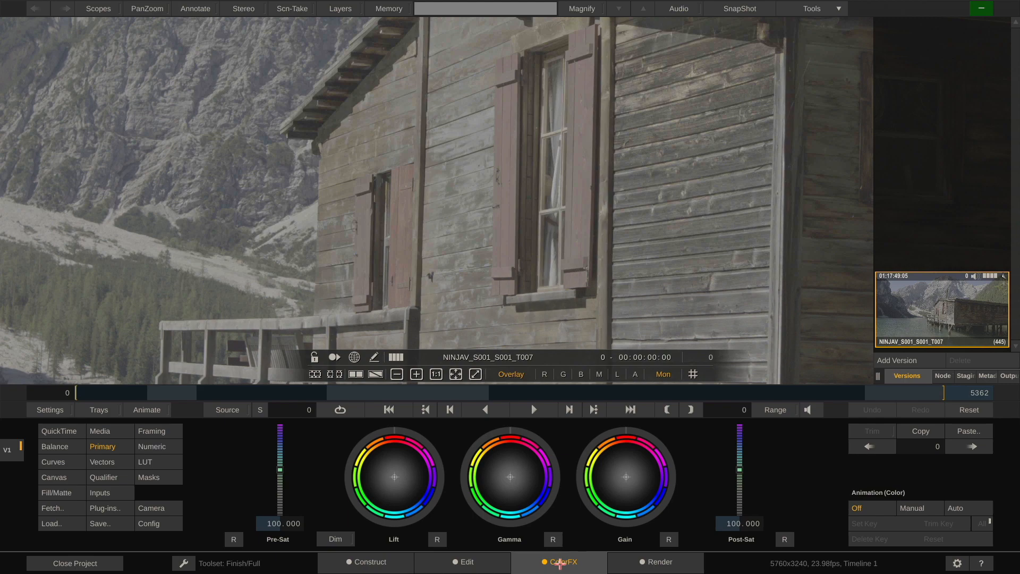
left_click_drag(502, 78, 543, 442)
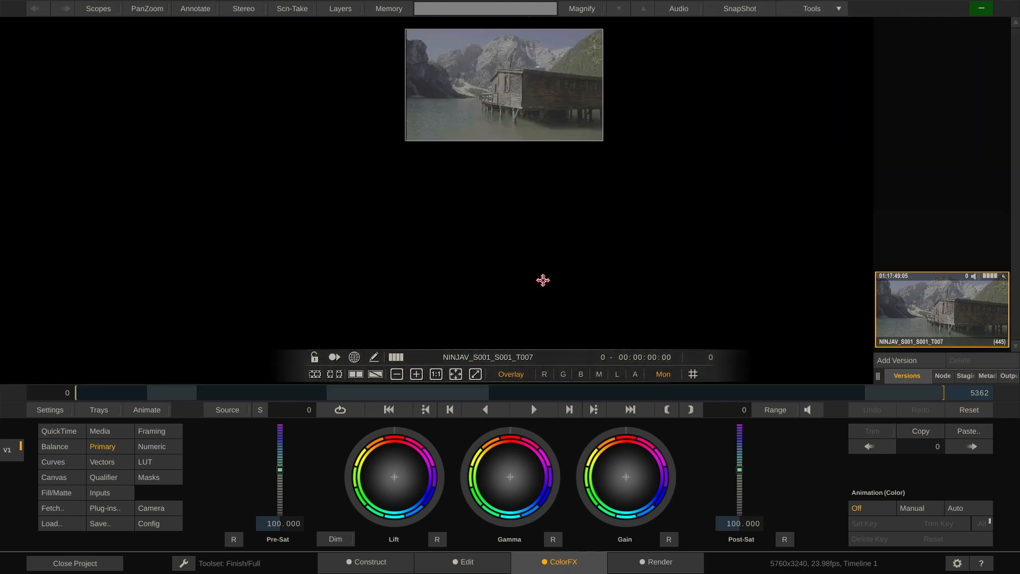
left_click_drag(518, 102, 517, 3)
left_click_drag(521, 165, 522, 8)
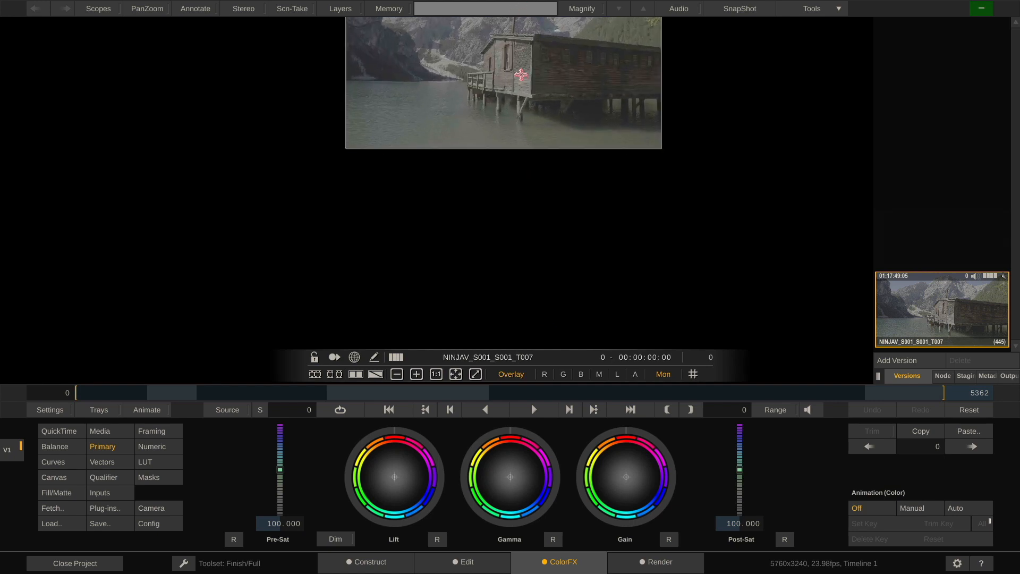
left_click_drag(524, 261, 521, 4)
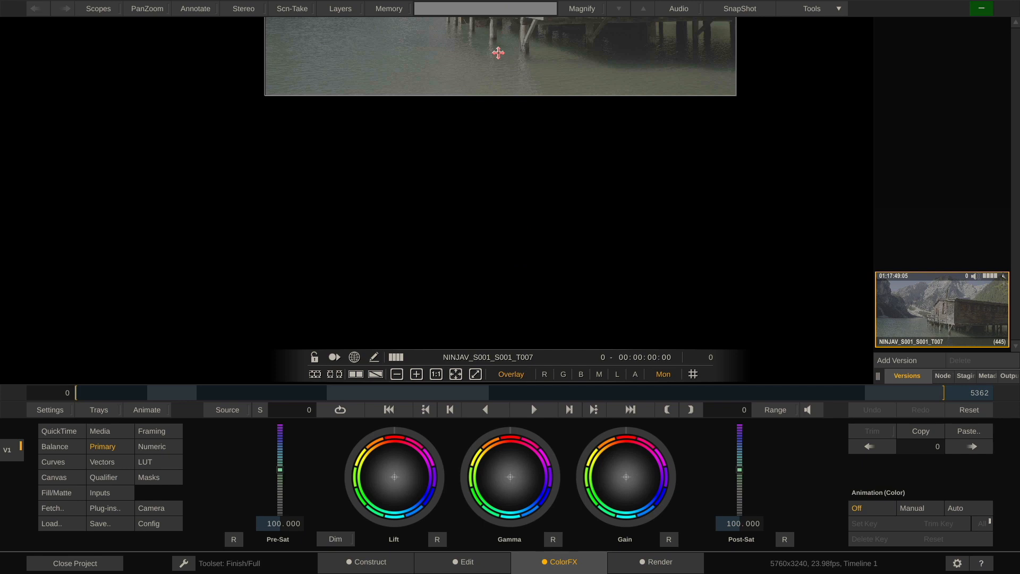
left_click_drag(498, 53, 532, 284)
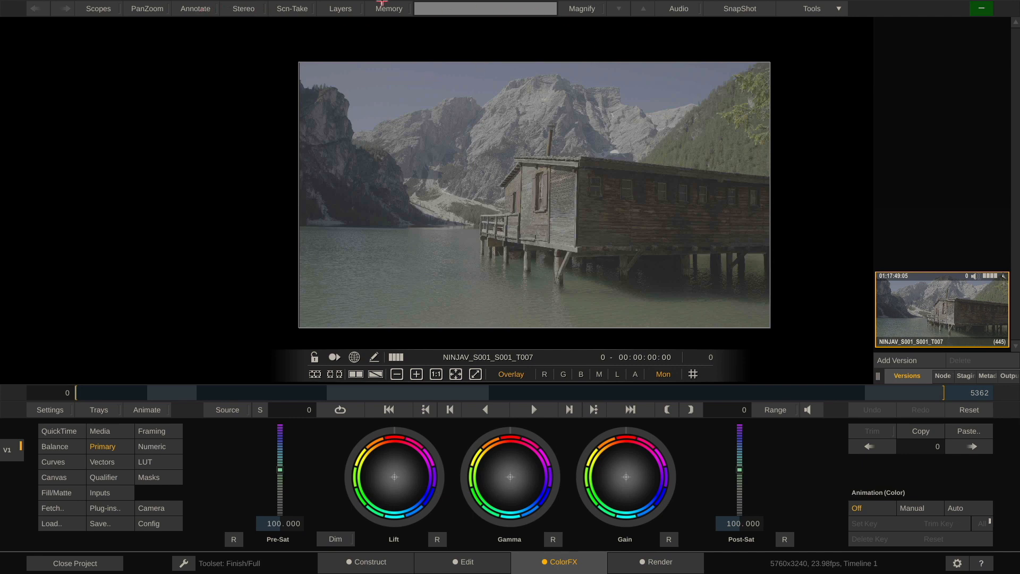
left_click(96, 12)
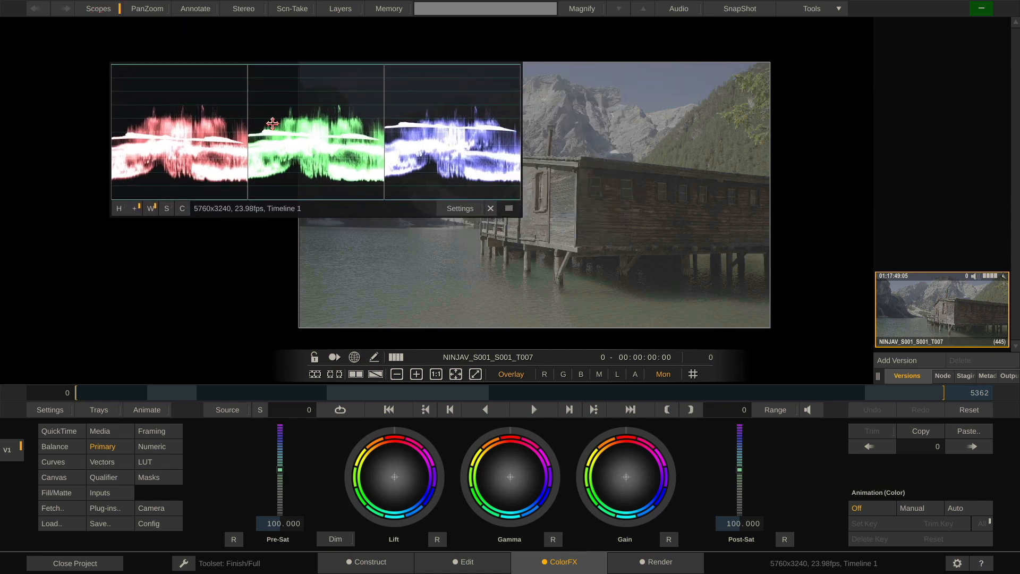
left_click(491, 208)
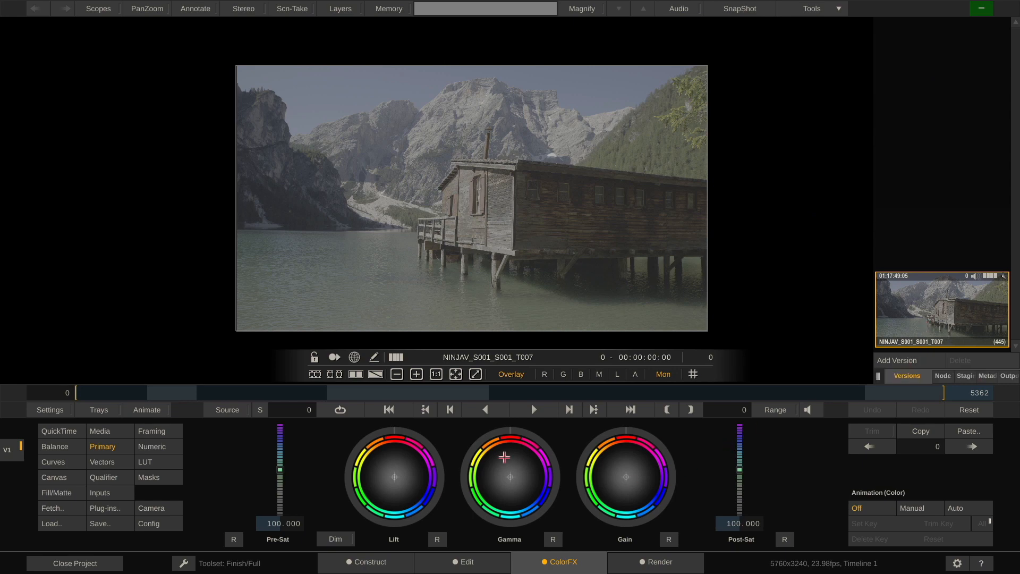
- Lower the clip's gamma to darken the image and add a new version of the graded shot
left_click_drag(520, 429, 479, 475)
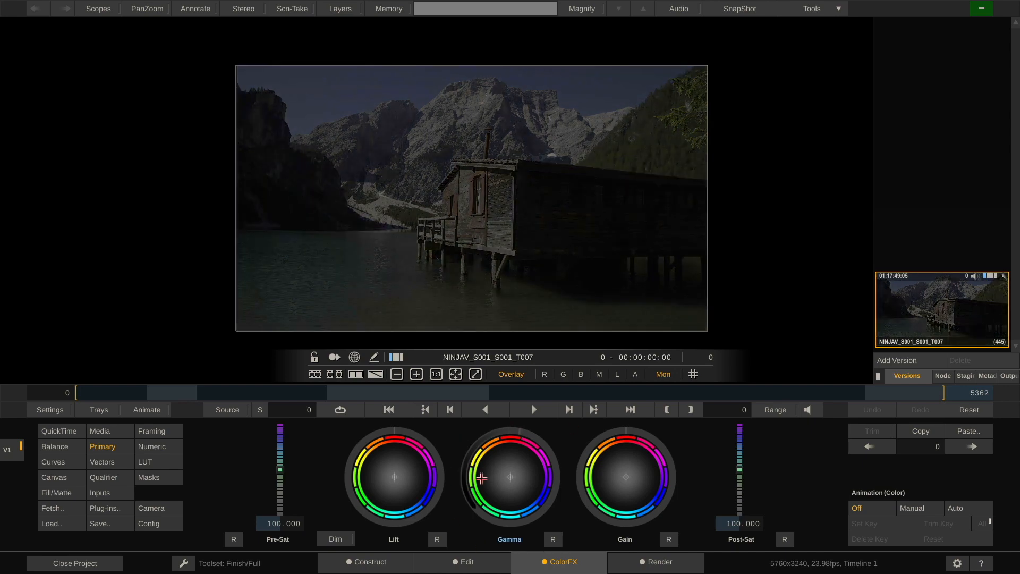
left_click(881, 359)
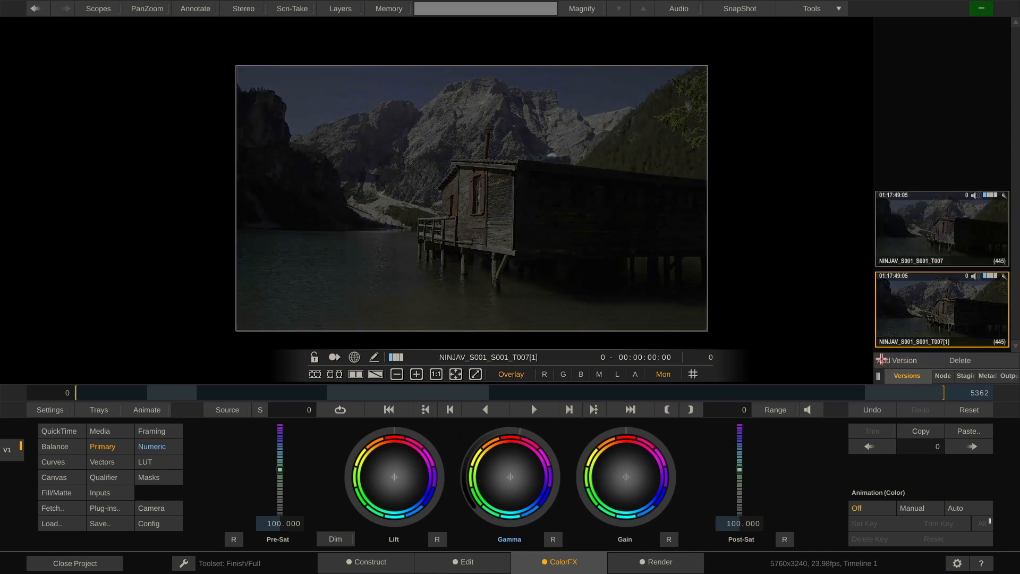
- Raise the new version's gamma to brighten the image and switch back to the original dark version
left_click_drag(483, 440, 547, 450)
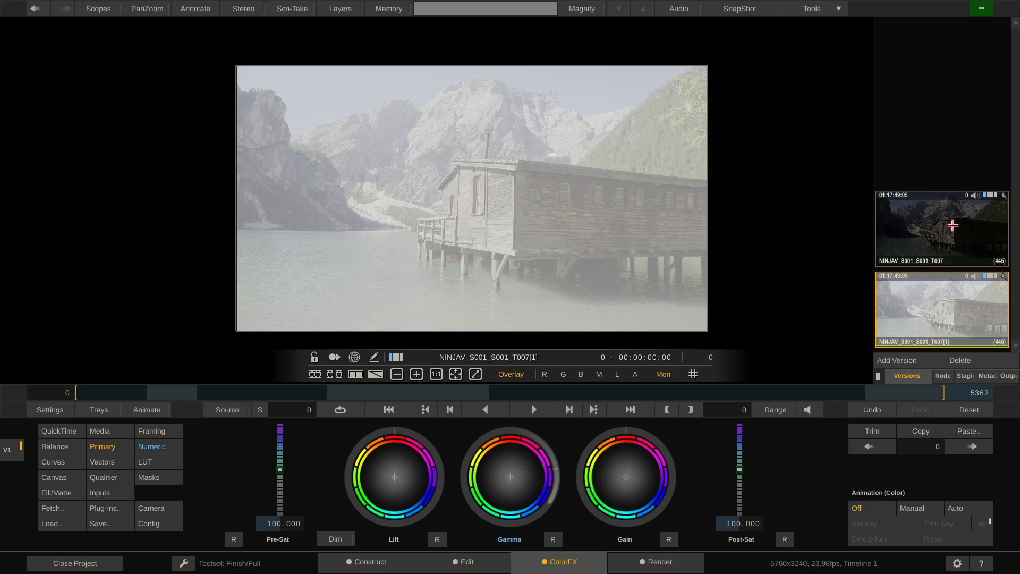
left_click_drag(952, 226, 939, 338)
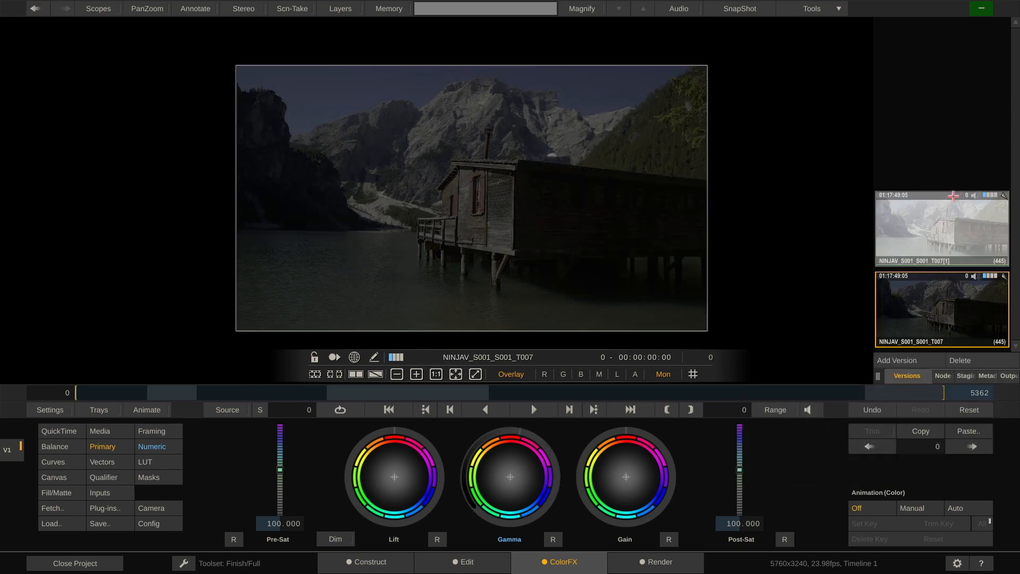
- Delete the brightened extra version and reset the grade of the remaining version
left_click(939, 210)
left_click(963, 361)
left_click(963, 361)
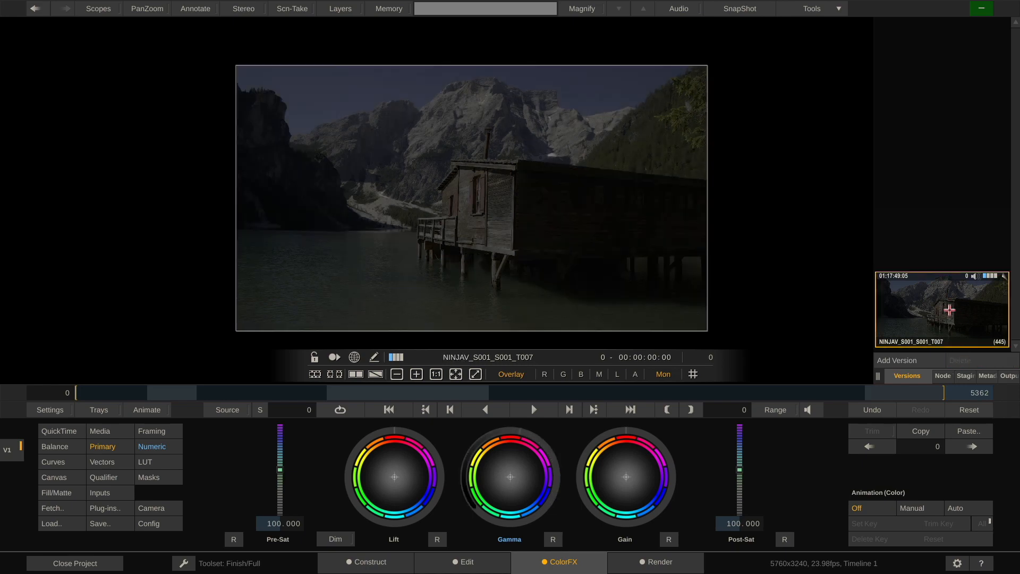
left_click(960, 409)
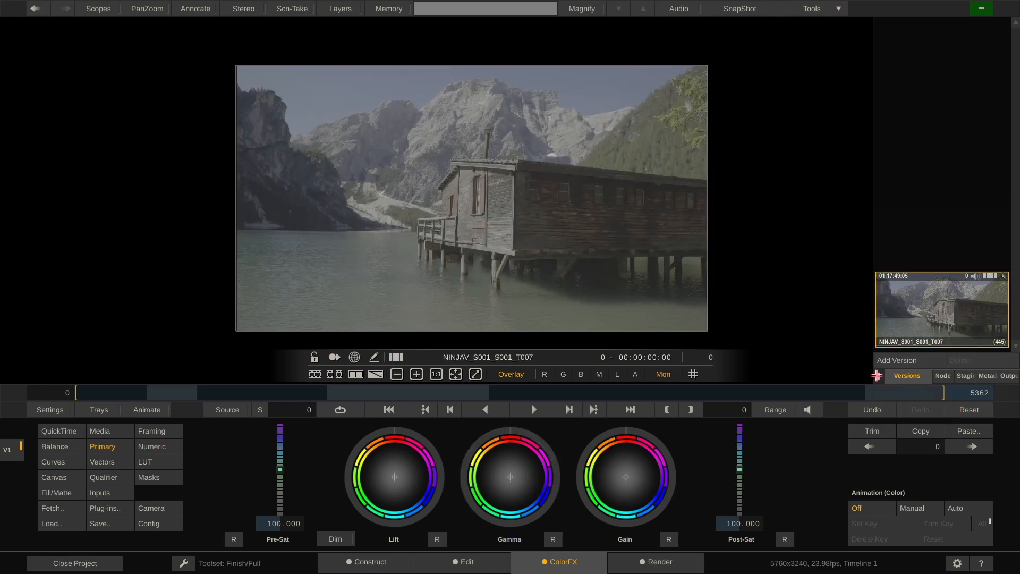
- Examine the first clip's full-width metadata down to its compression, camera and lens entries, and return to its versions
left_click_drag(877, 375, 783, 376)
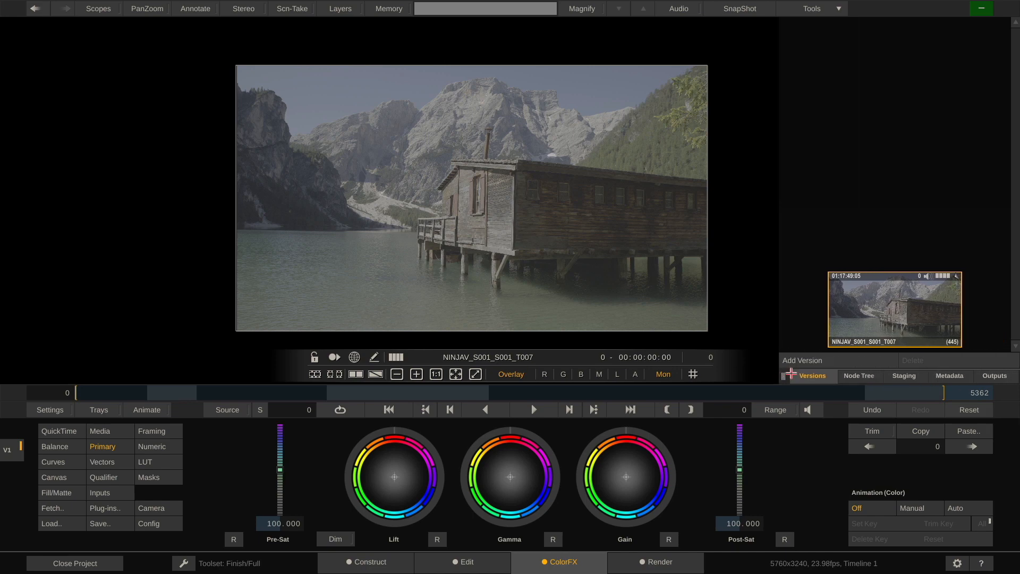
left_click(949, 375)
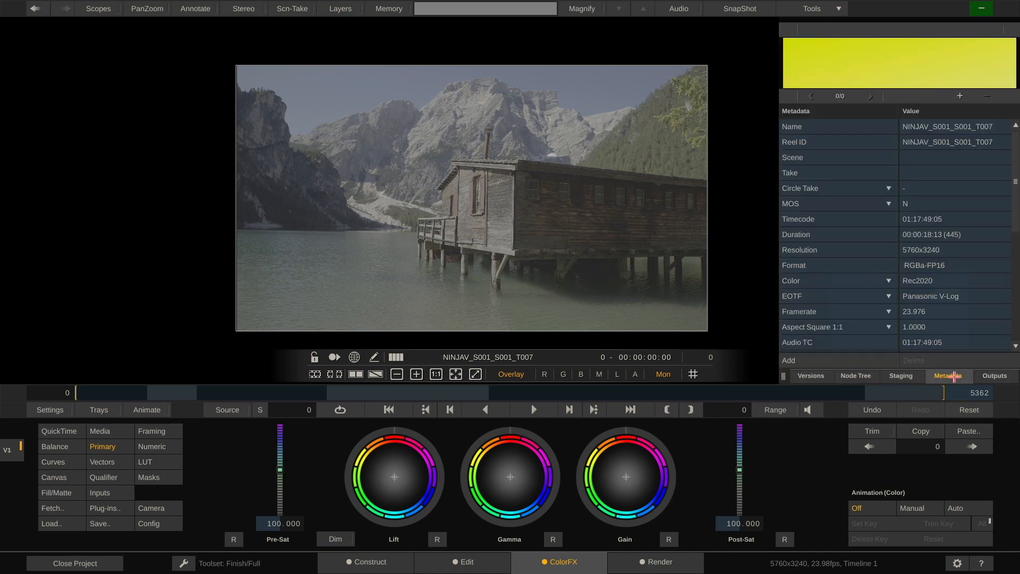
scroll(965, 200, "down", 5)
scroll(964, 201, "down", 2)
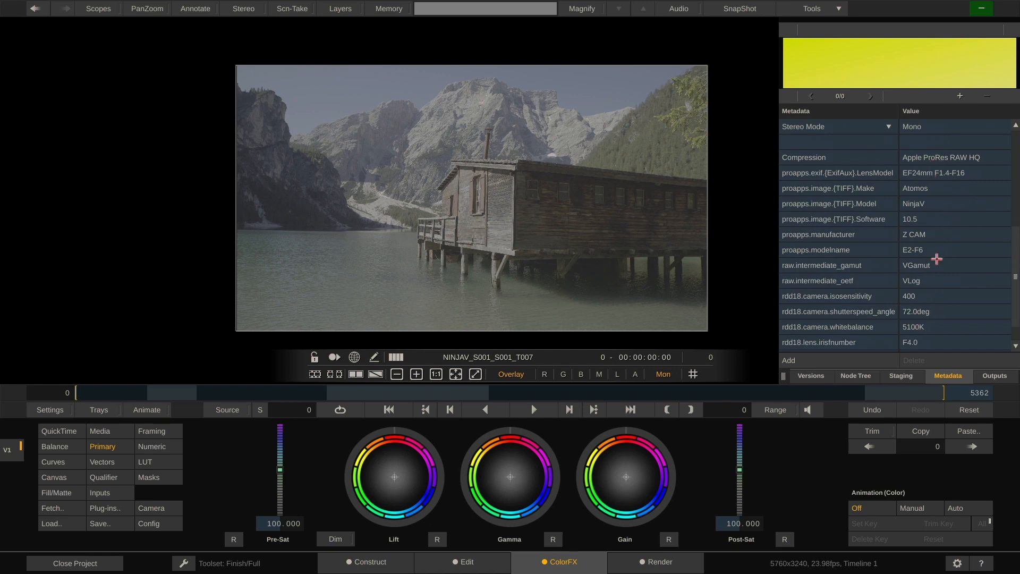
scroll(937, 259, "down", 1)
scroll(937, 259, "up", 1)
scroll(937, 259, "down", 2)
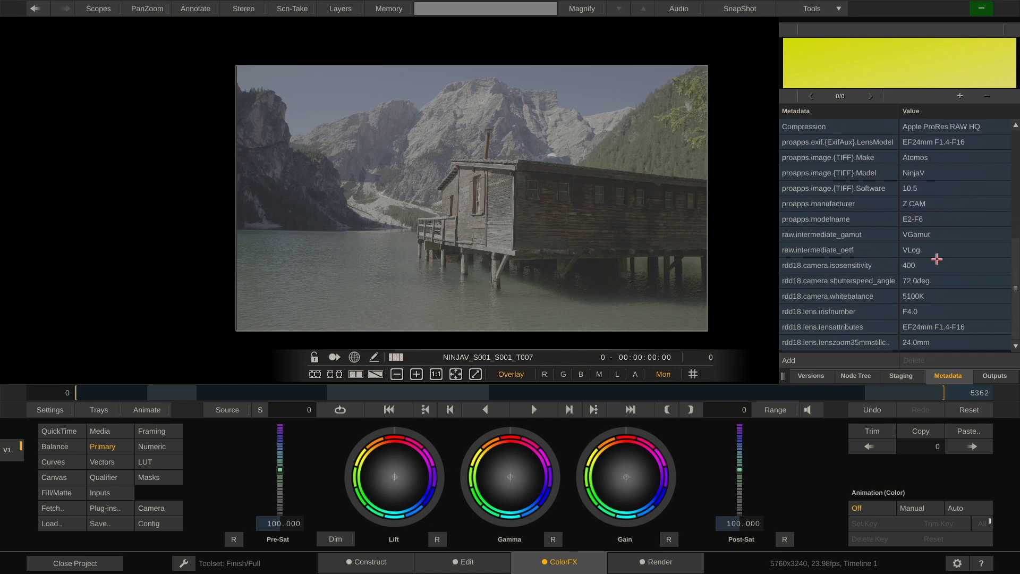
left_click_drag(783, 375, 898, 375)
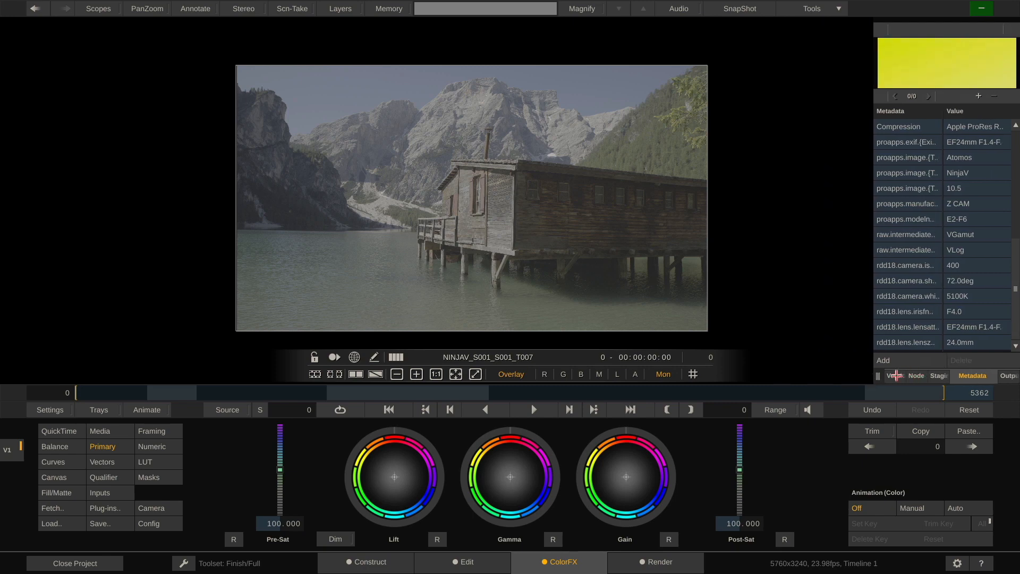
left_click(895, 375)
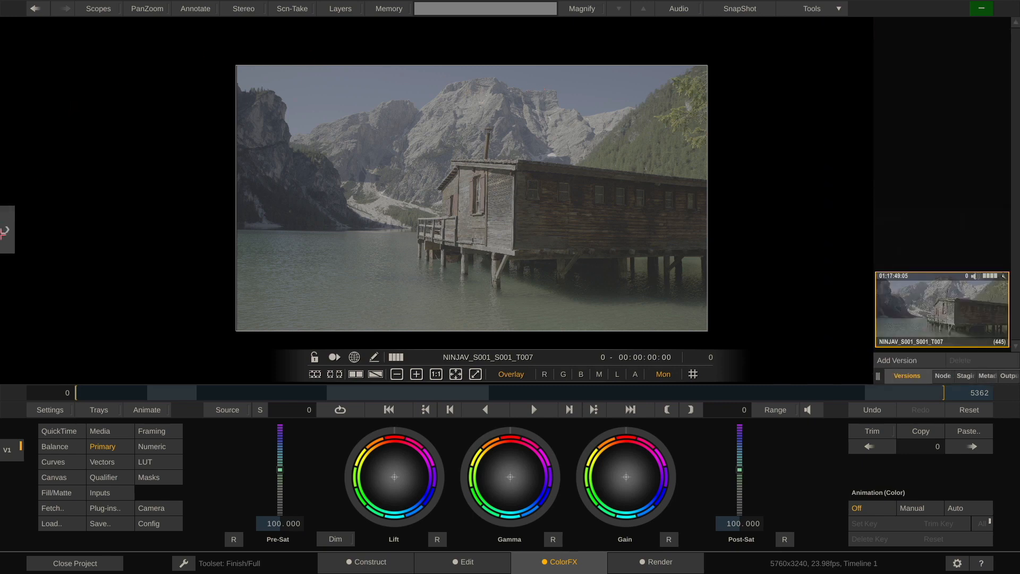
- Display the layer list and create eight layers on the first clip
left_click(8, 231)
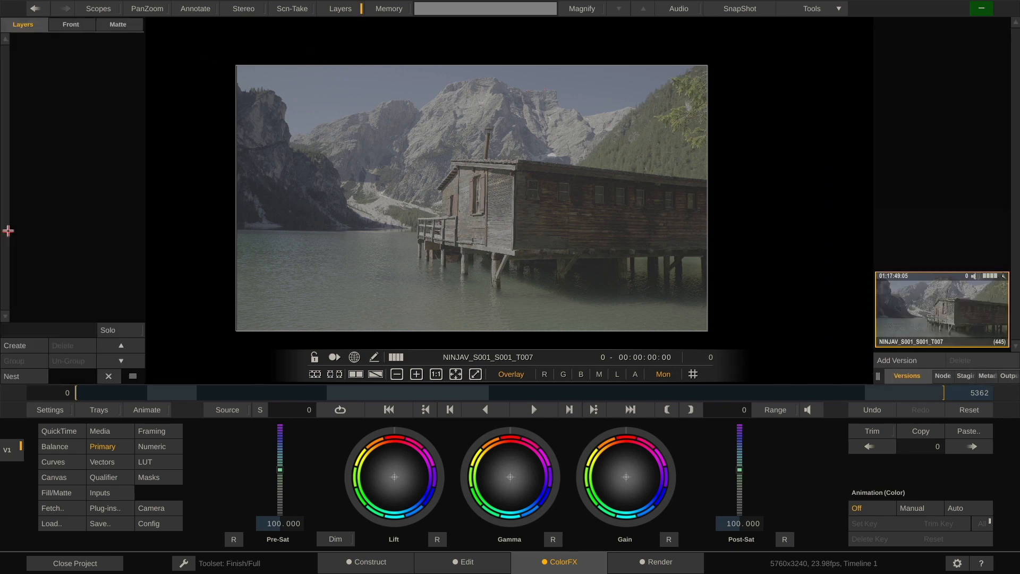
left_click(107, 221)
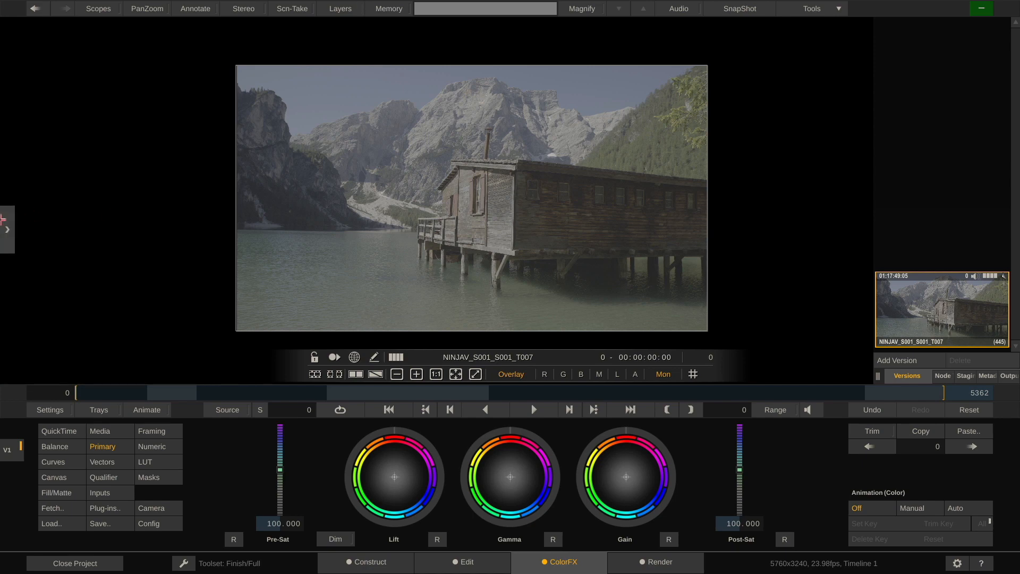
left_click(4, 222)
left_click(341, 9)
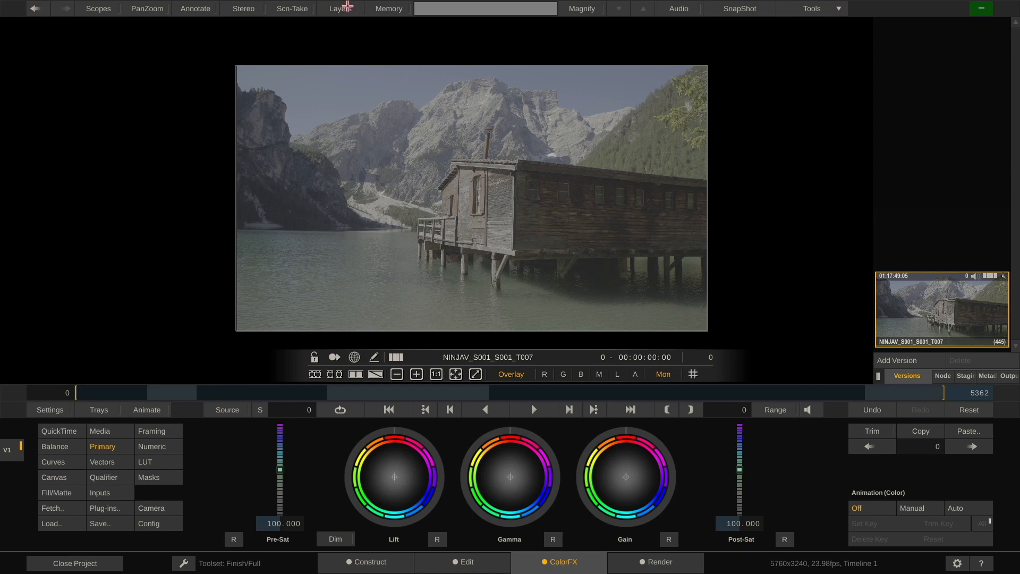
left_click(340, 9)
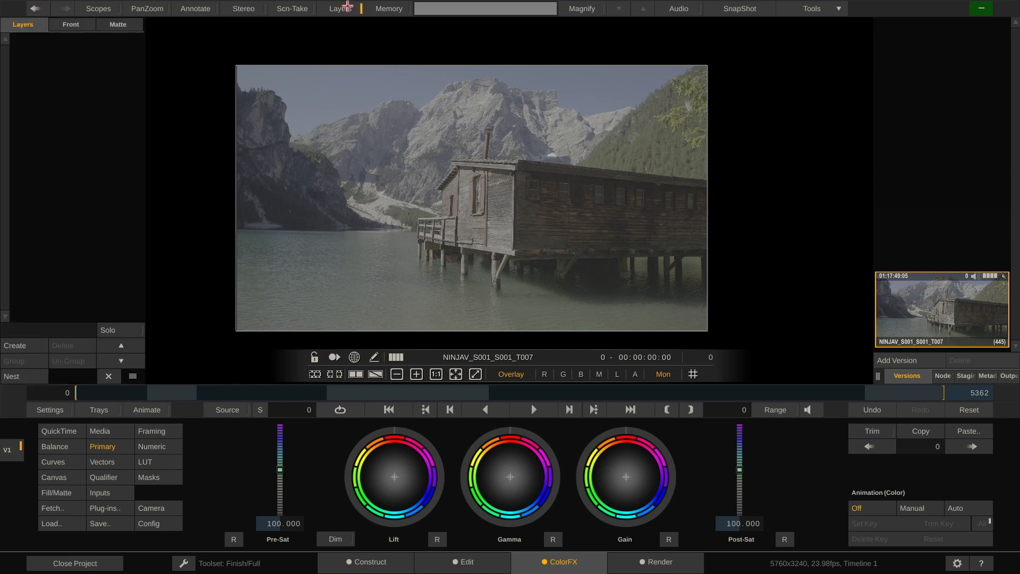
left_click(22, 345)
left_click(22, 345)
left_click(22, 345)
left_click(22, 346)
left_click(22, 345)
left_click(22, 345)
left_click(22, 345)
left_click(22, 346)
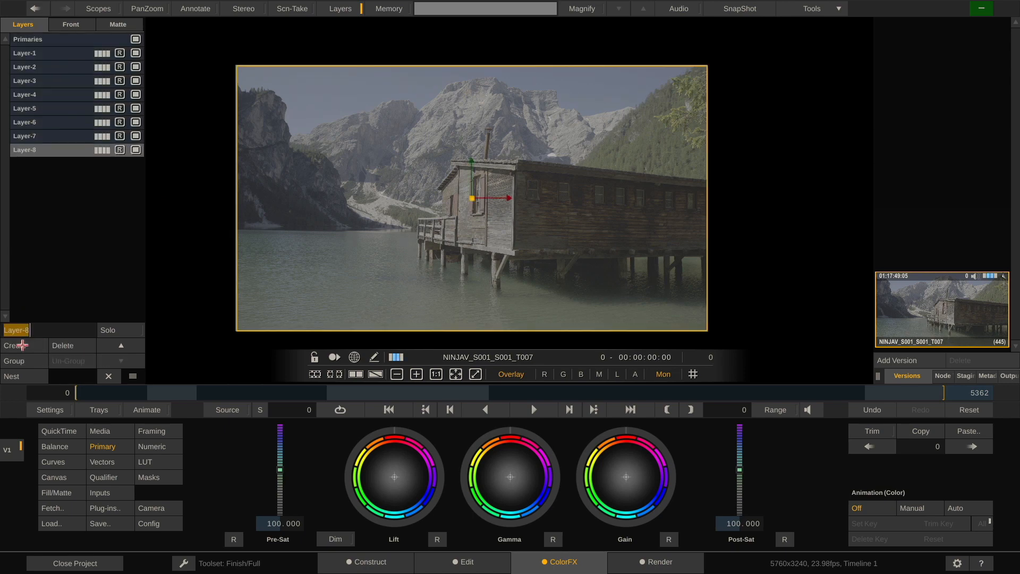
- Delete all eight layers from the first clip and hide the layer list
left_click(65, 346)
left_click(65, 345)
left_click(65, 345)
left_click(65, 345)
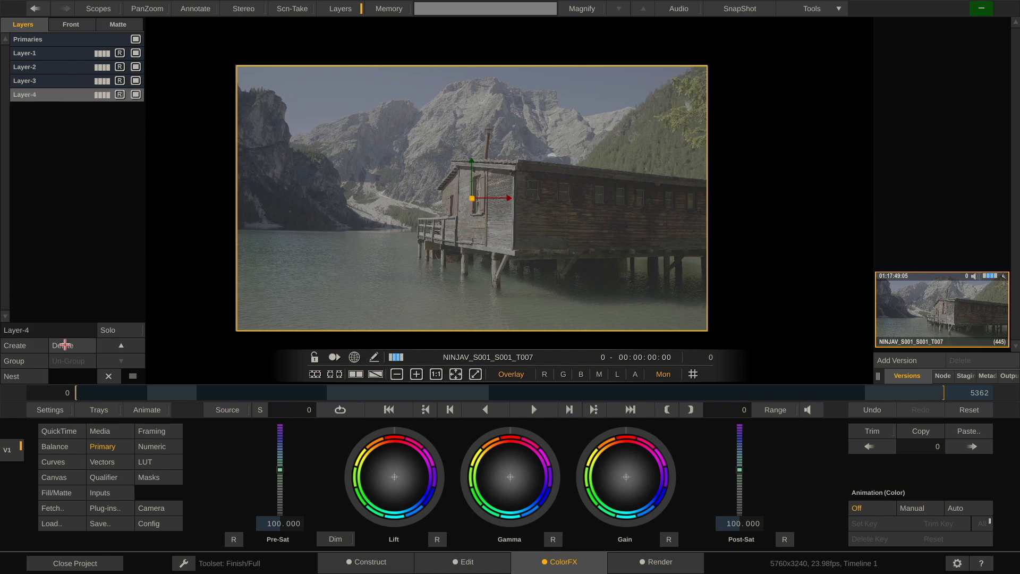
left_click(65, 345)
left_click(64, 345)
left_click(65, 345)
left_click(65, 346)
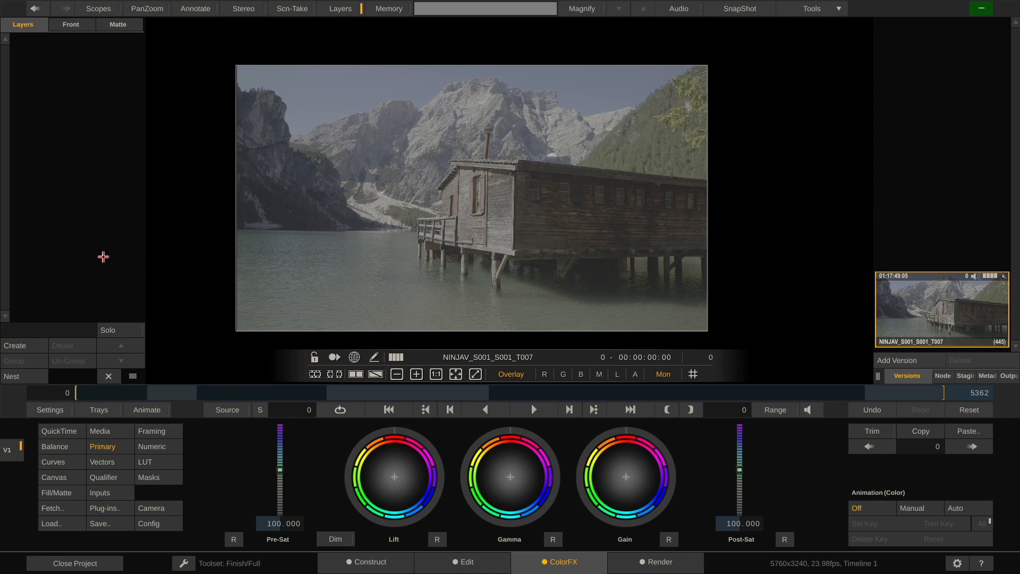
left_click(1, 237)
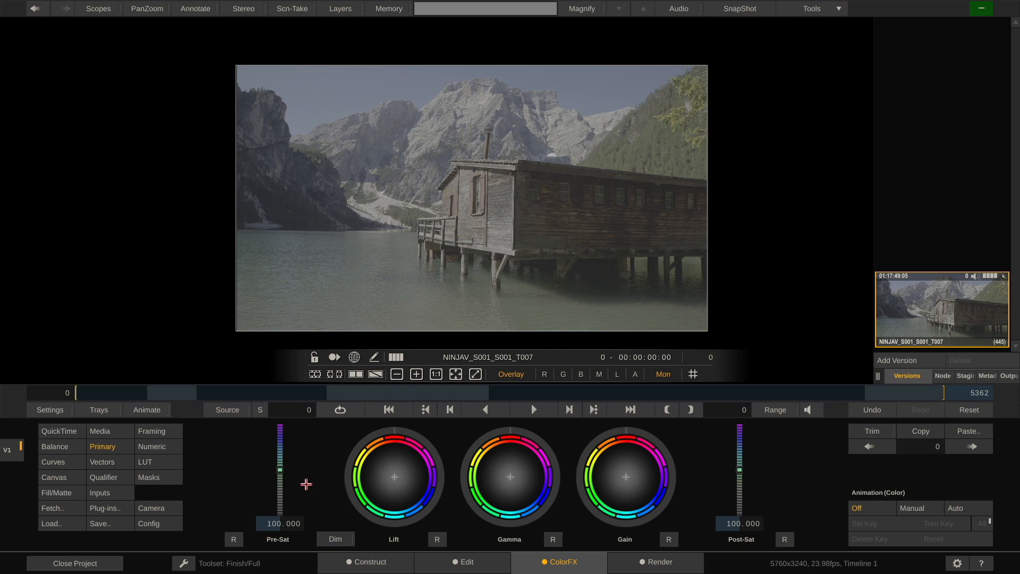
- Scrub through the timeline's clips and, back on the first clip, look through its Numeric, LUT, Vectors, Curves and Balance controls
left_click_drag(695, 392, 160, 398)
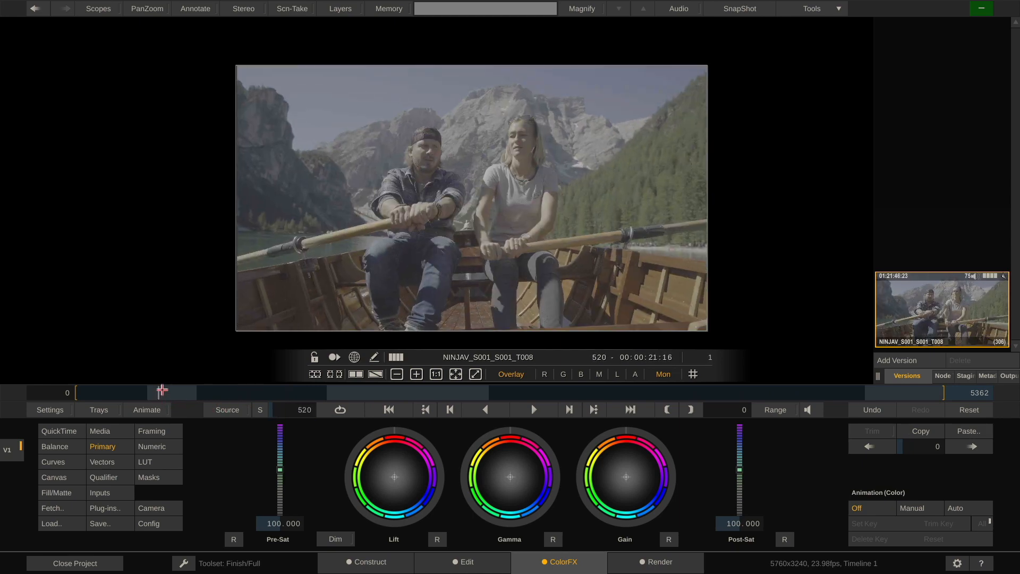
left_click_drag(160, 397, 97, 392)
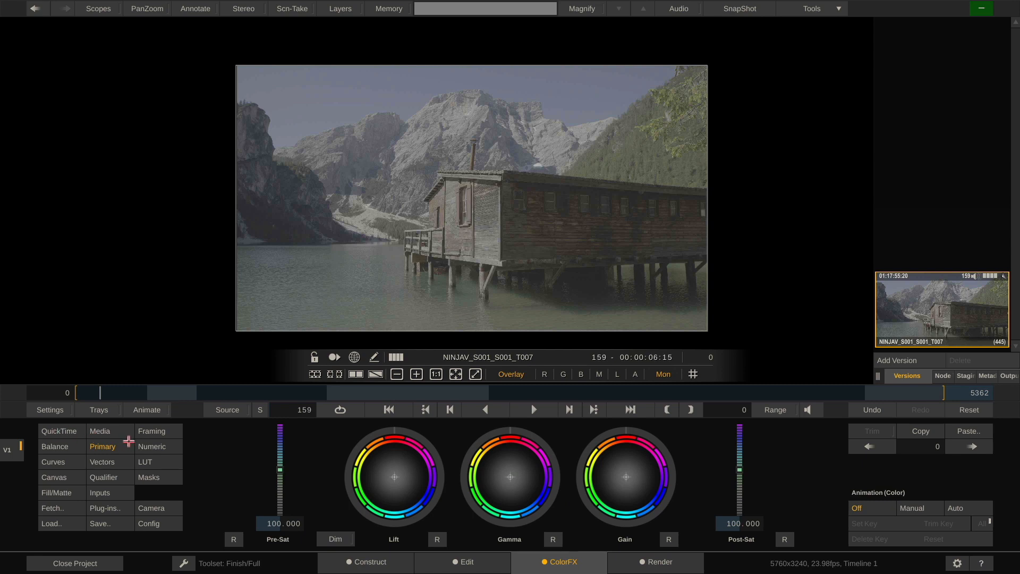
left_click(161, 445)
left_click(160, 460)
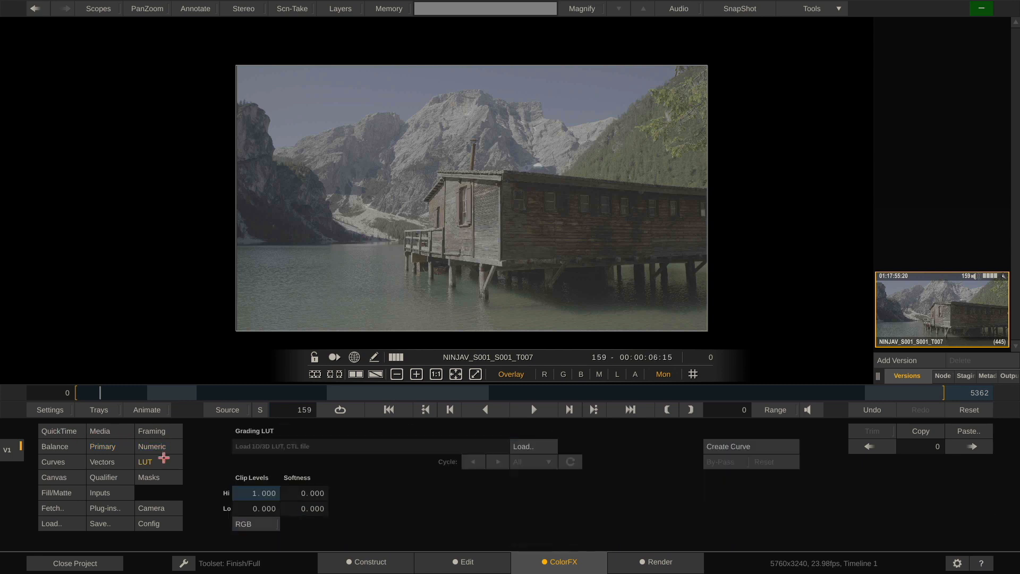
left_click(91, 459)
left_click(56, 461)
left_click(57, 448)
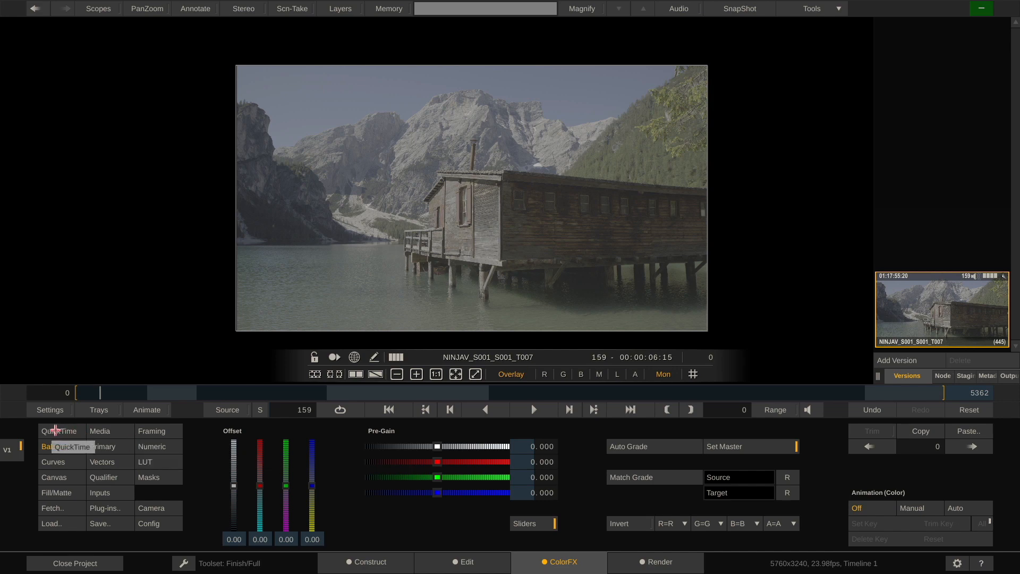
- Open the first clip's QuickTime decode settings and set its color space to Panasonic V-Gamut
left_click(64, 431)
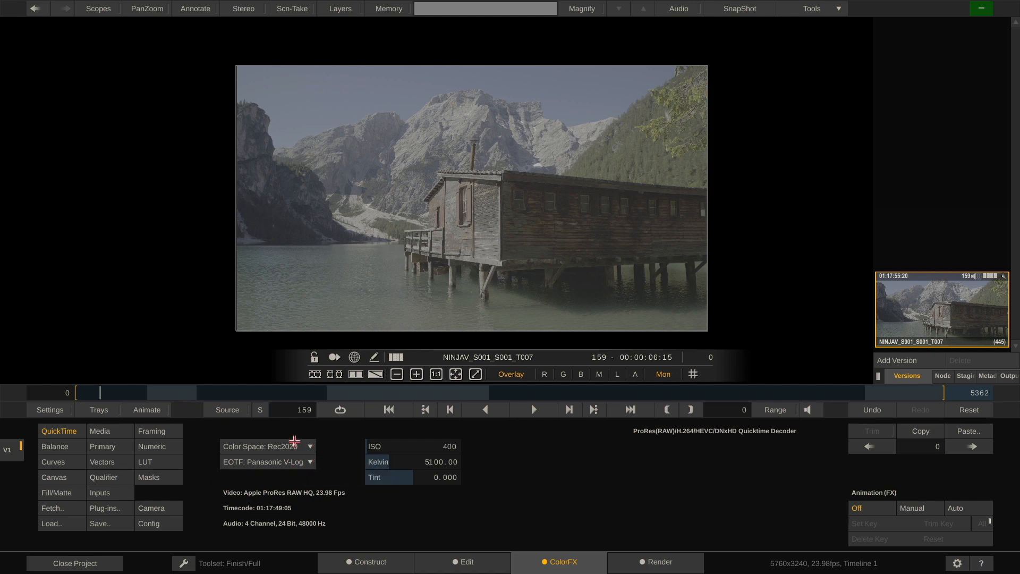
left_click(296, 445)
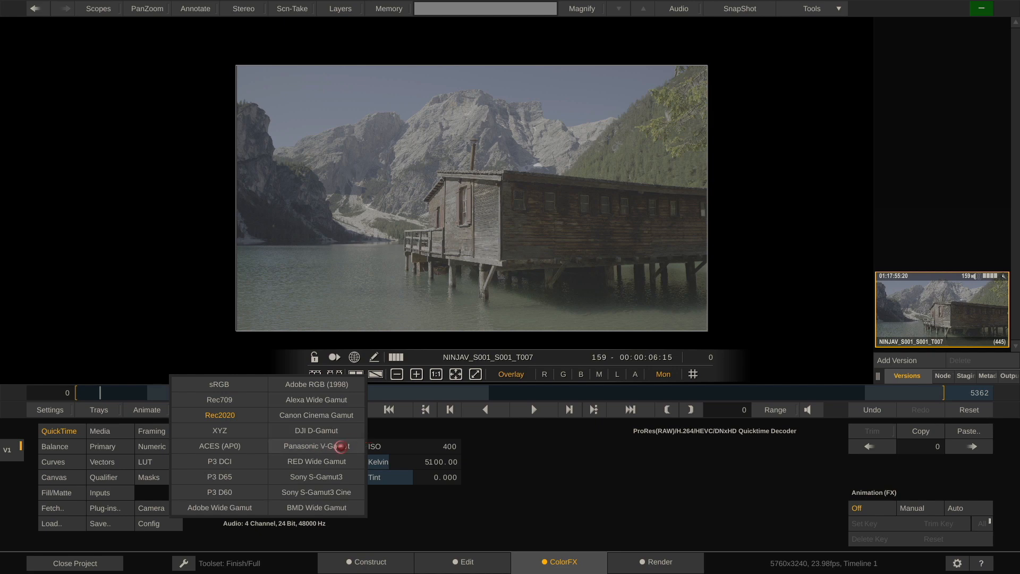
left_click(340, 446)
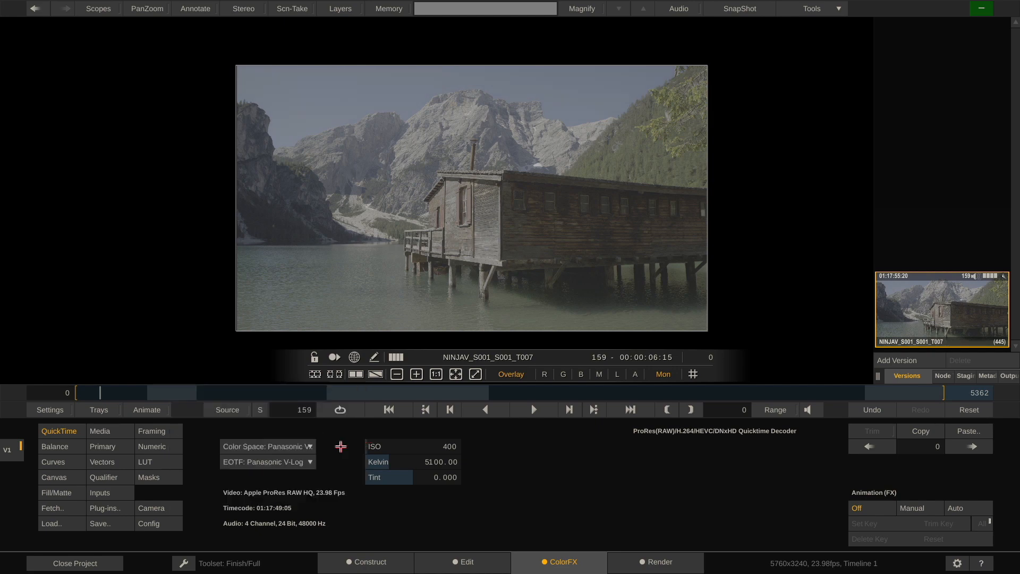
- Set the first clip's decode color space to Rec709 and its EOTF to Gamma 2.4
left_click(296, 446)
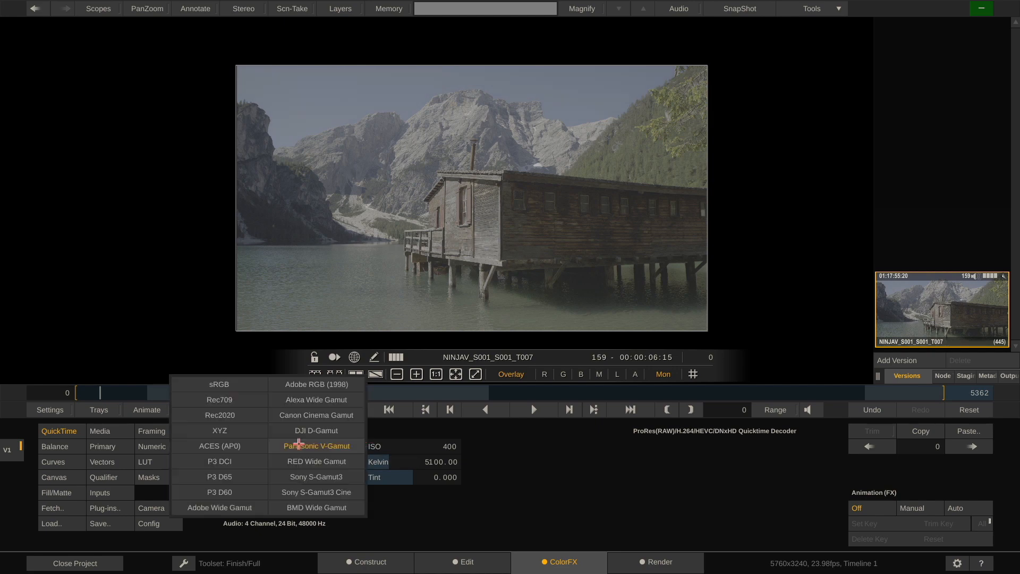
left_click(230, 399)
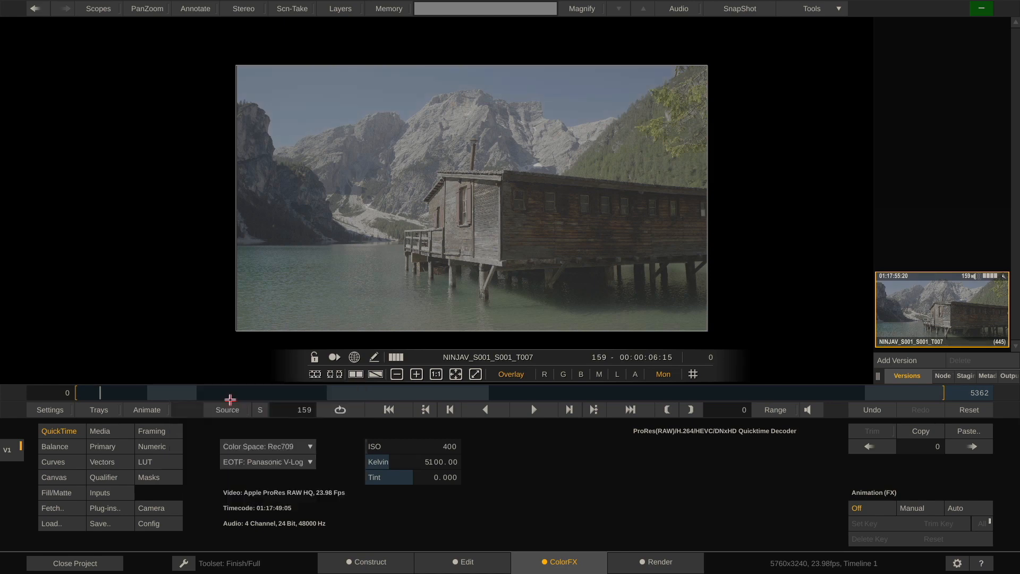
left_click(280, 465)
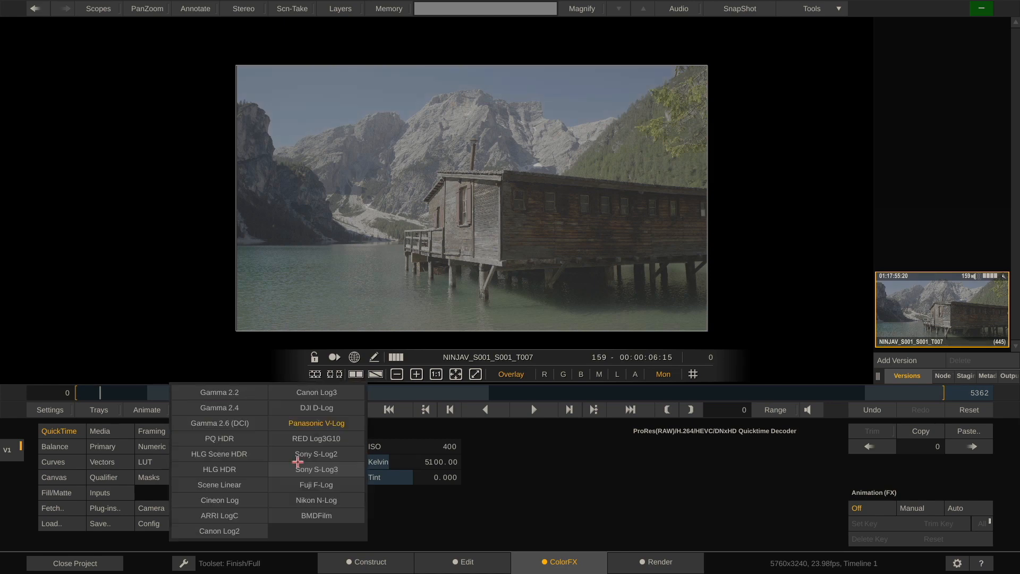
left_click(230, 408)
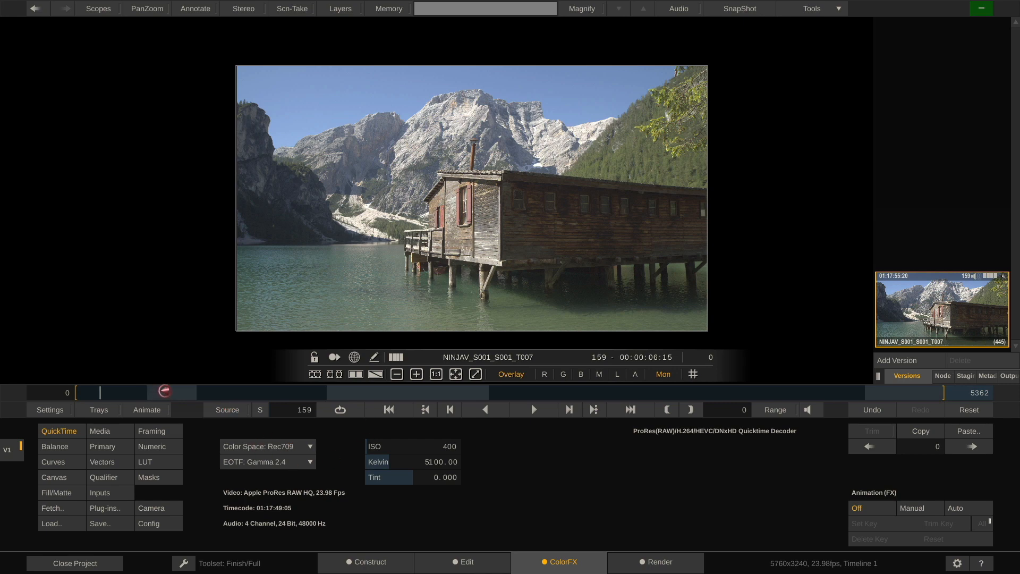
- Set the decode color space of the second clip, the rowing shot, to Alexa Wide Gamut and its EOTF to ARRI LogC
left_click(165, 392)
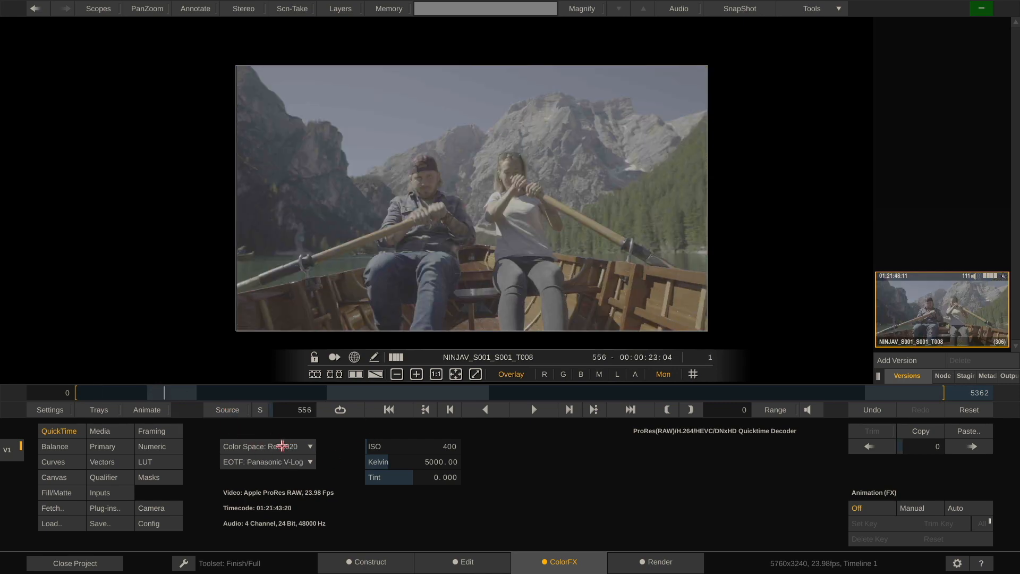
left_click(282, 445)
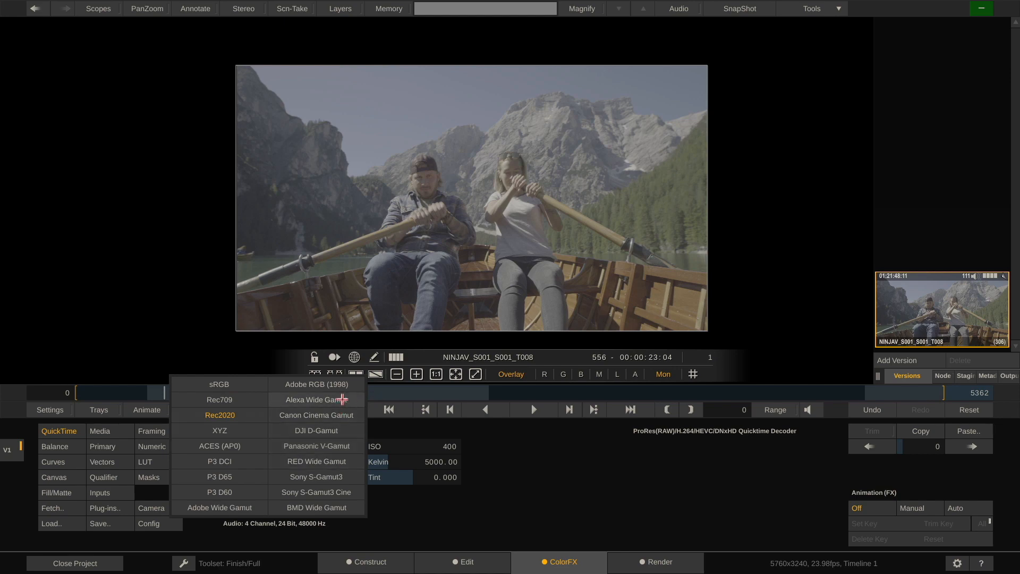
left_click(355, 399)
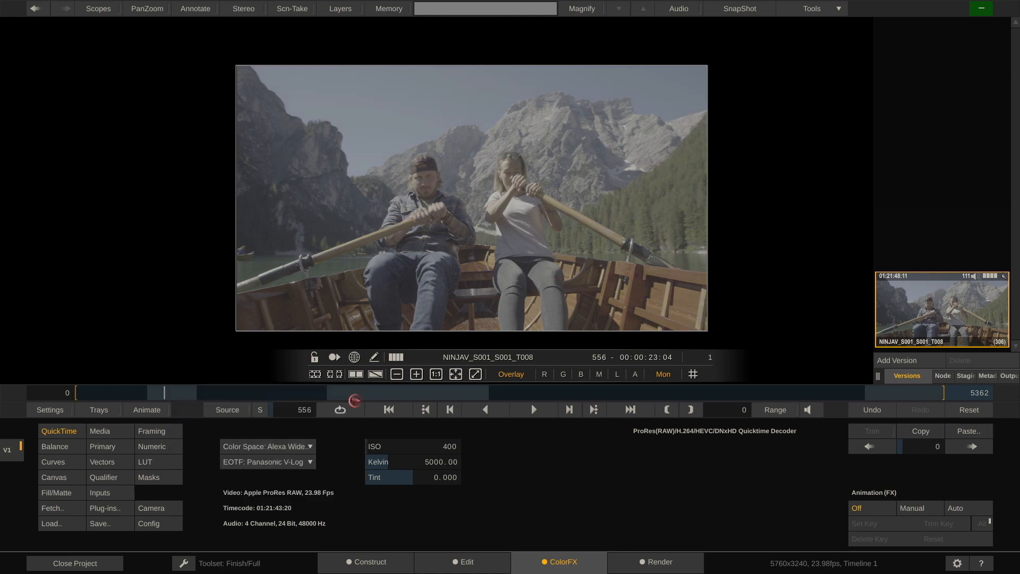
left_click(301, 463)
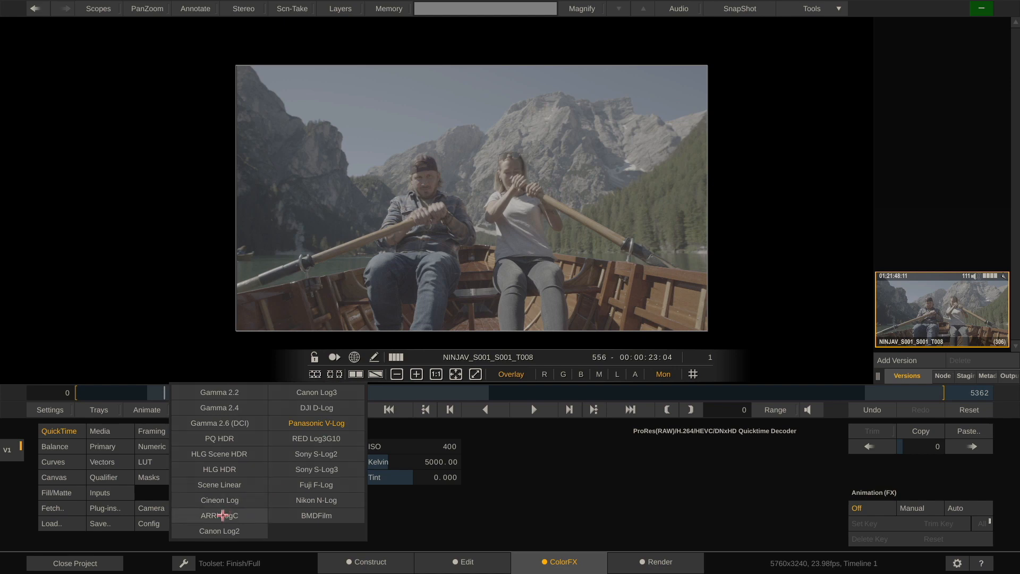
left_click(222, 515)
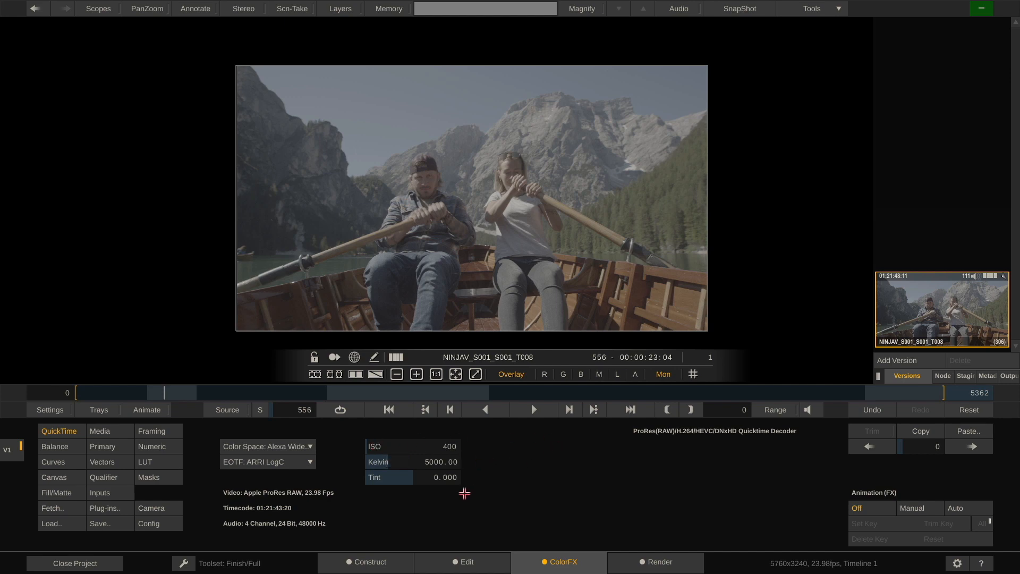
- Lower the rowing shot's ISO to 50 and its Kelvin value to 3624.64
mouse_move(448, 461)
left_mouse_down()
mouse_move(426, 481)
mouse_move(475, 450)
mouse_move(446, 442)
left_mouse_up()
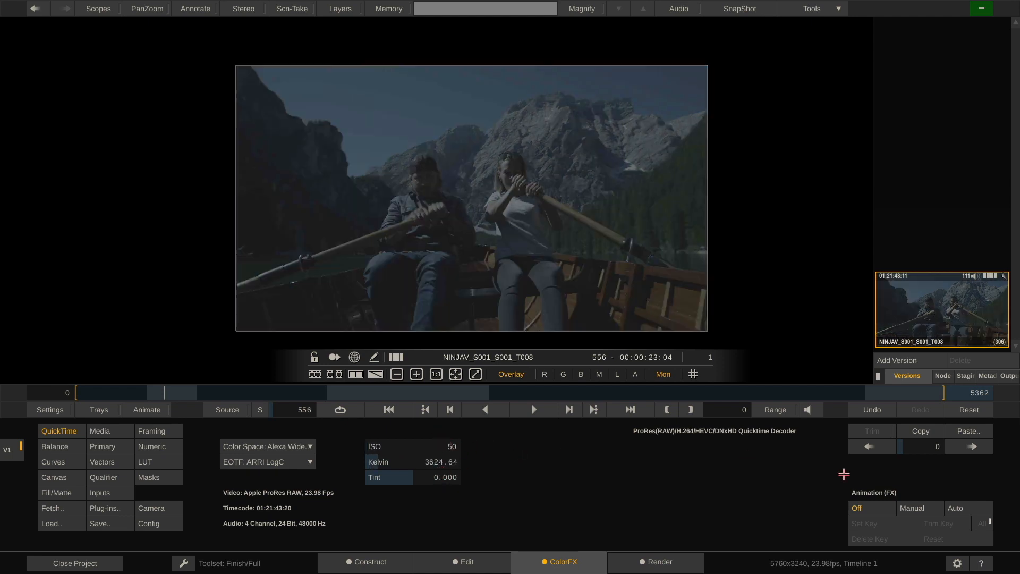
- Reset the rowing shot's decode settings to their defaults and view the lake cabin and car clips for comparison
left_click(960, 412)
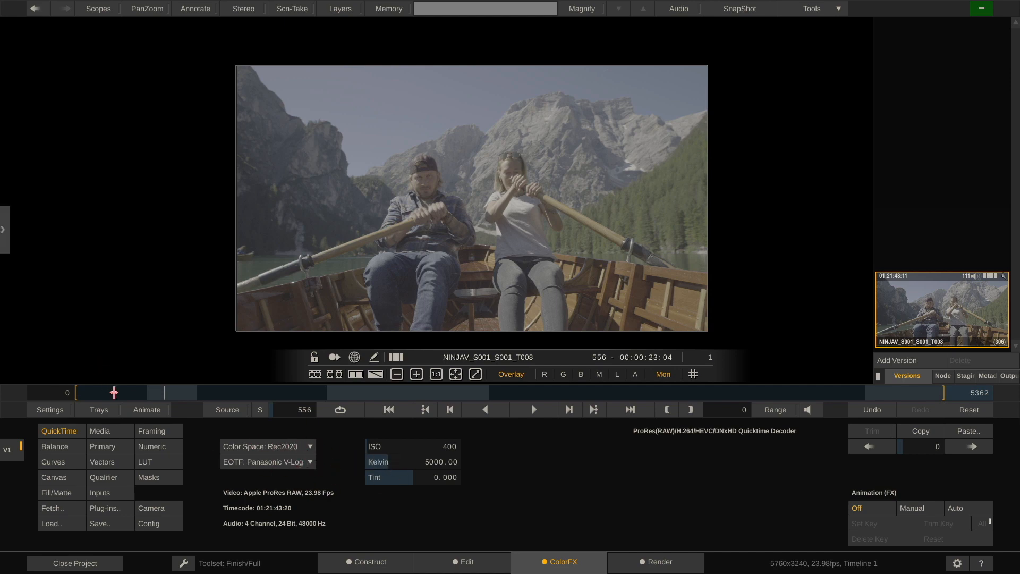
left_click(114, 393)
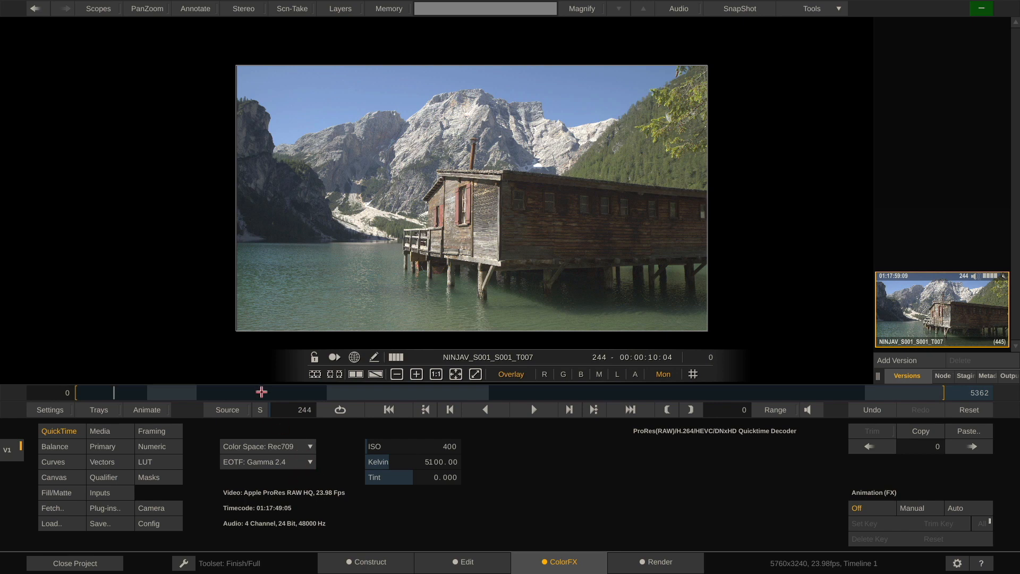
left_click(262, 393)
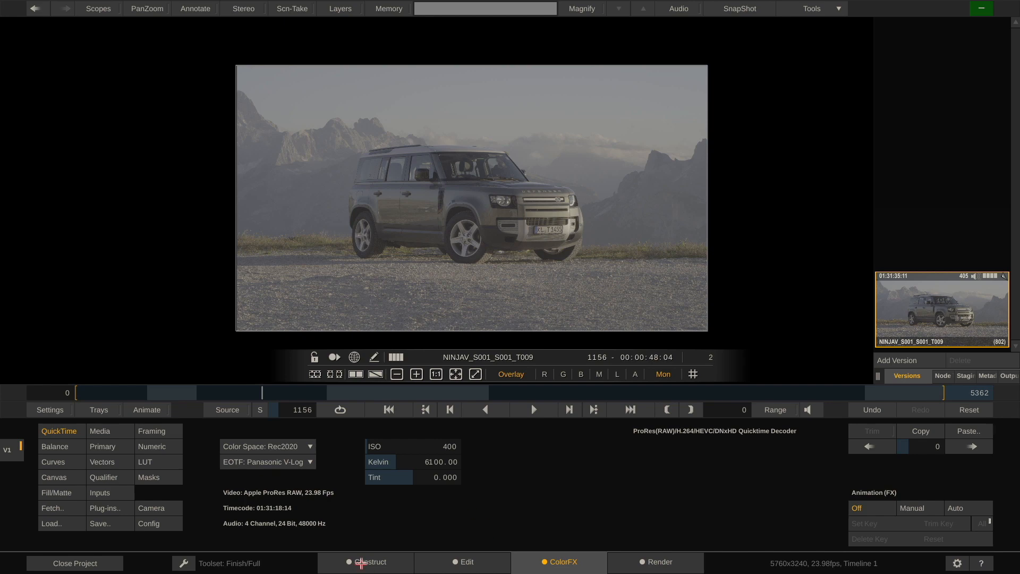
- Return to Construct, select all clips on the timeline and open them in the Media Browser
left_click(361, 563)
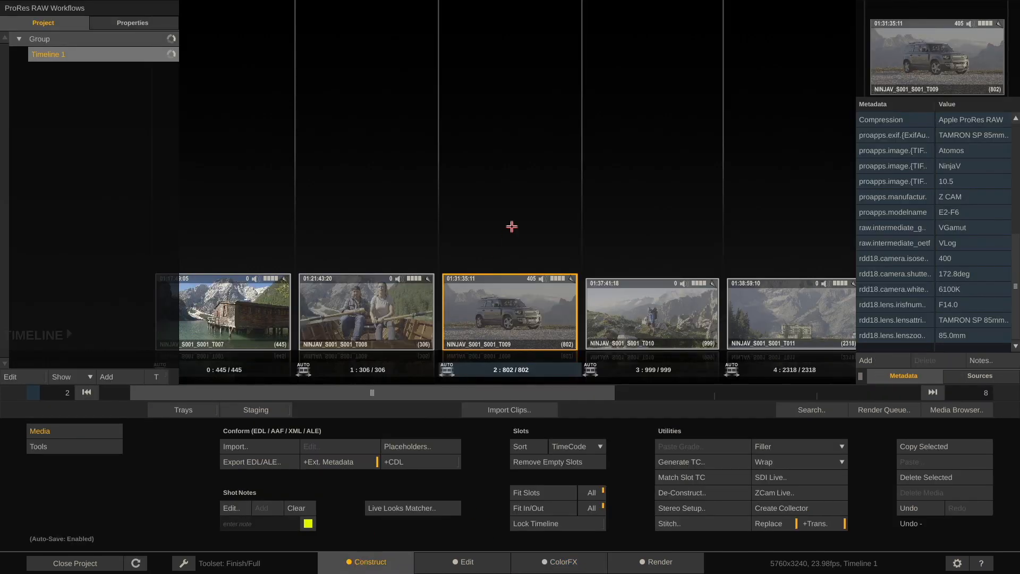
key("ctrl+a")
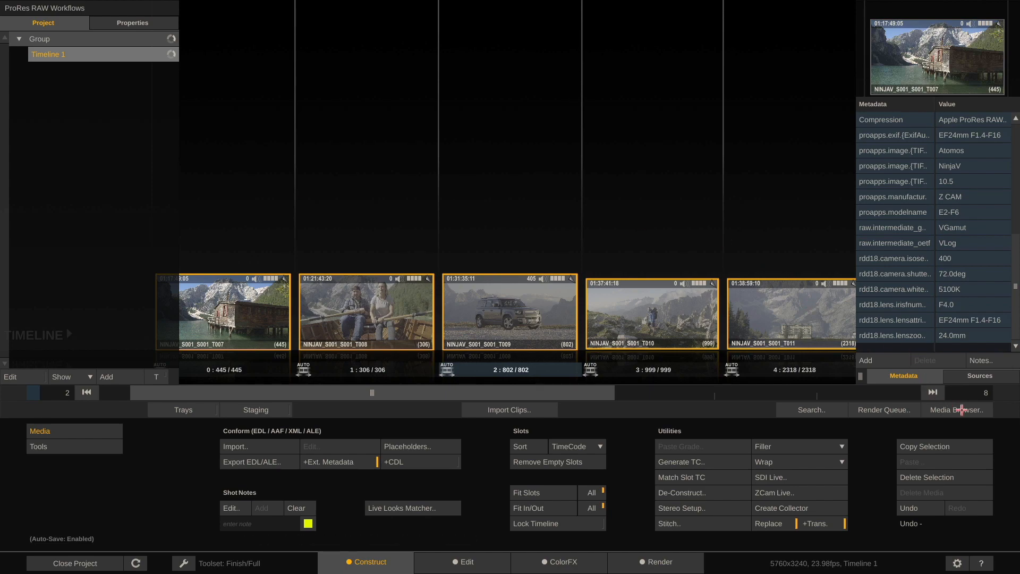
left_click(961, 410)
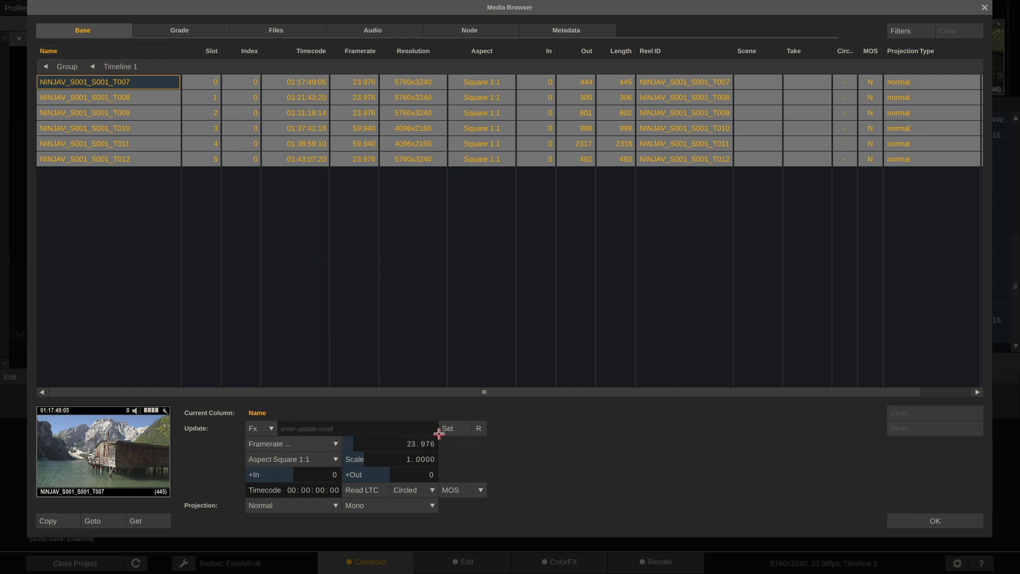
- Examine the Scene and Take columns, the metadata codes available for batch updates, and the clips' grade settings
left_click(752, 51)
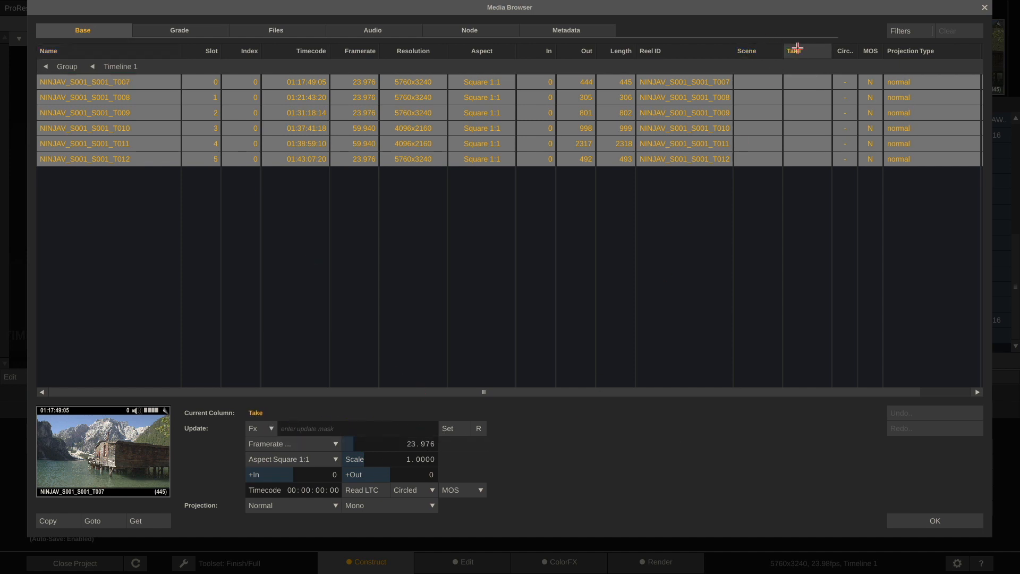
left_click(266, 428)
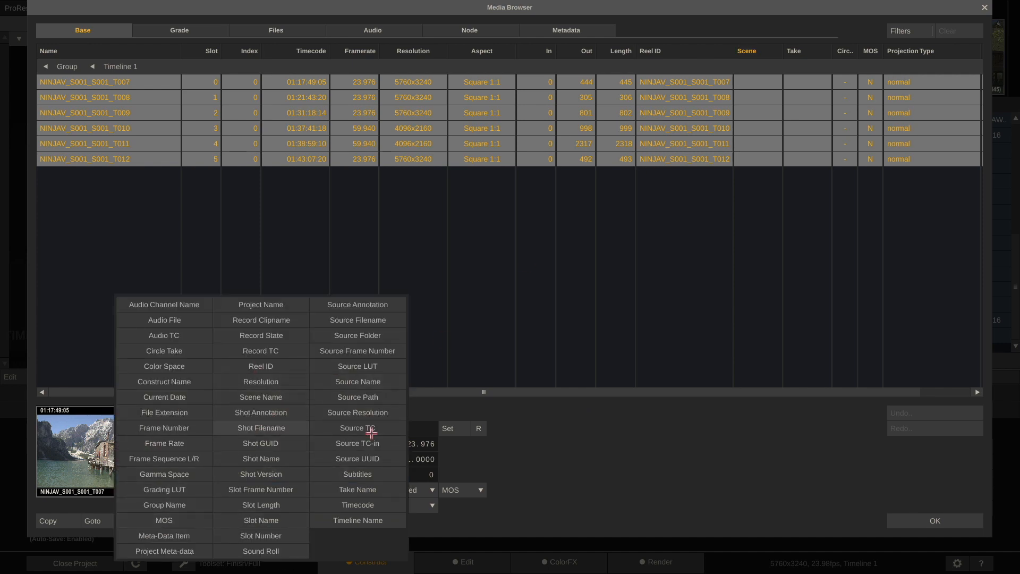
left_click(526, 430)
left_click(196, 31)
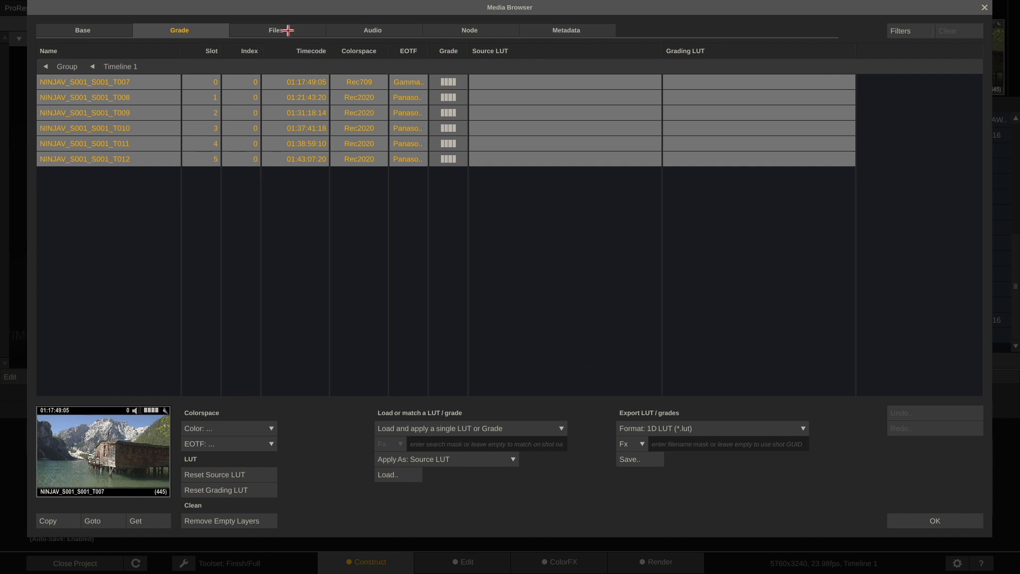
- Batch-set the decode color space of all selected clips to Panasonic V-Gamut and their EOTF to Panasonic V-Log, and close the Media Browser
left_click(469, 31)
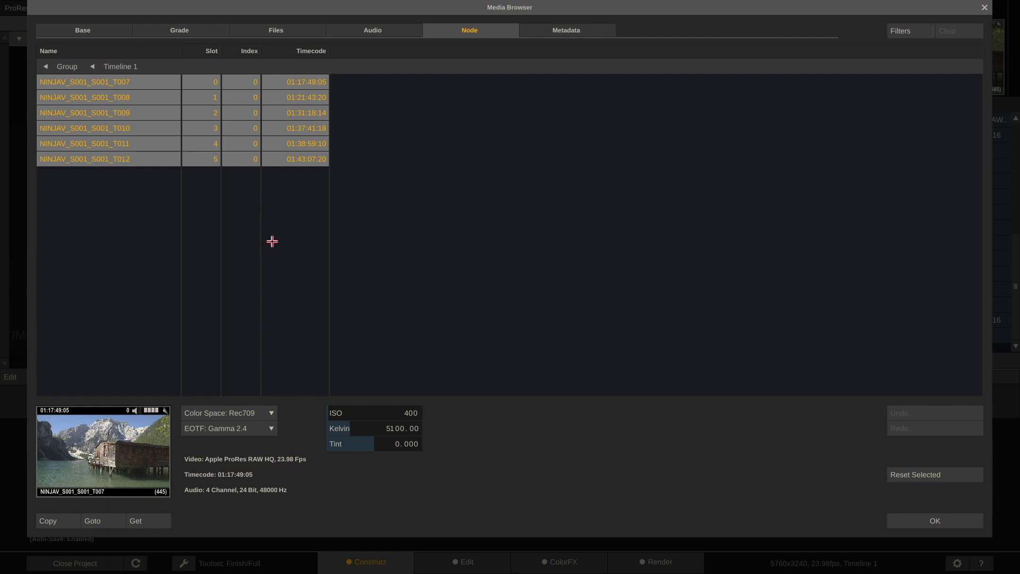
left_click(263, 413)
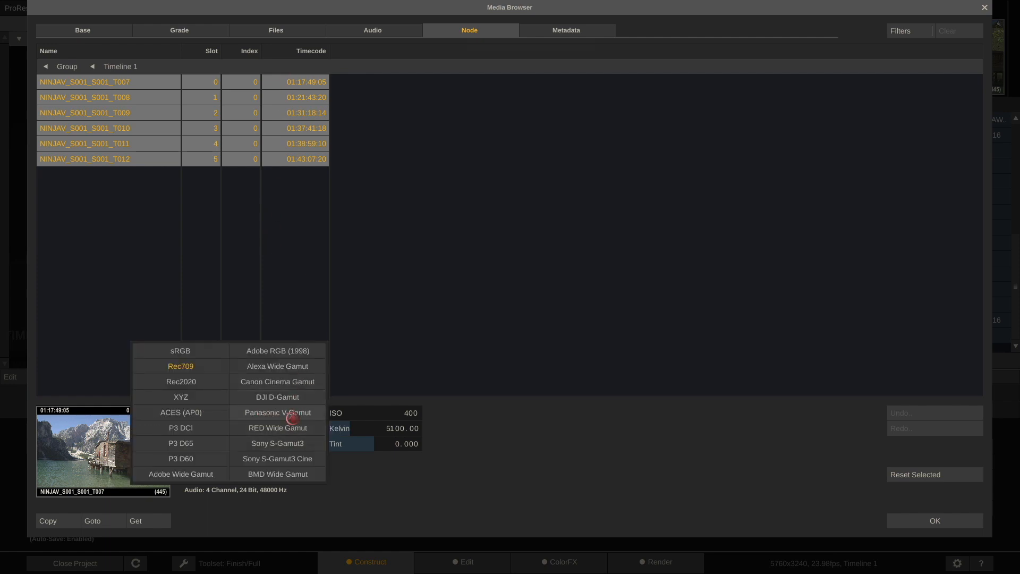
left_click(292, 417)
left_click(251, 427)
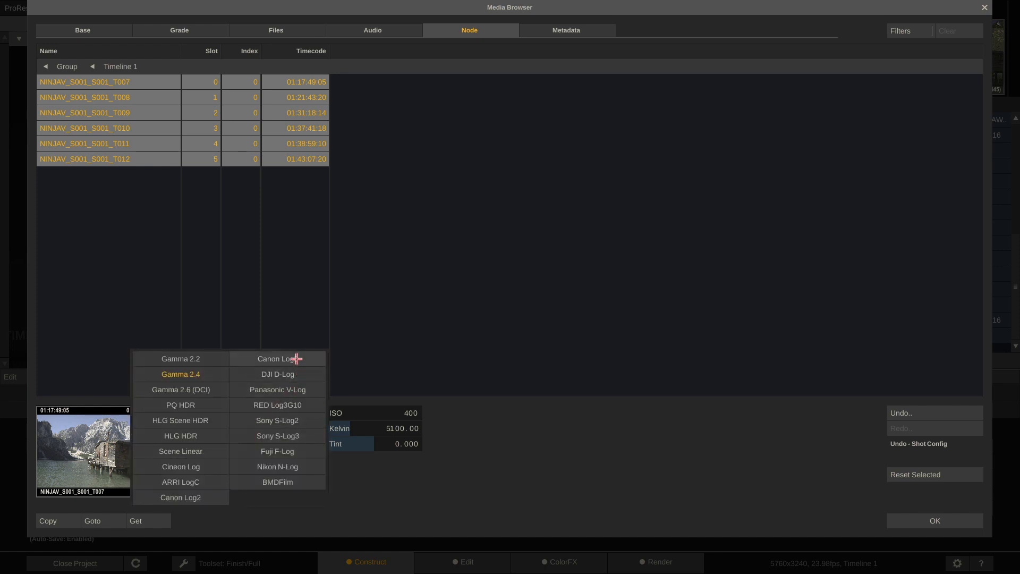
left_click(299, 391)
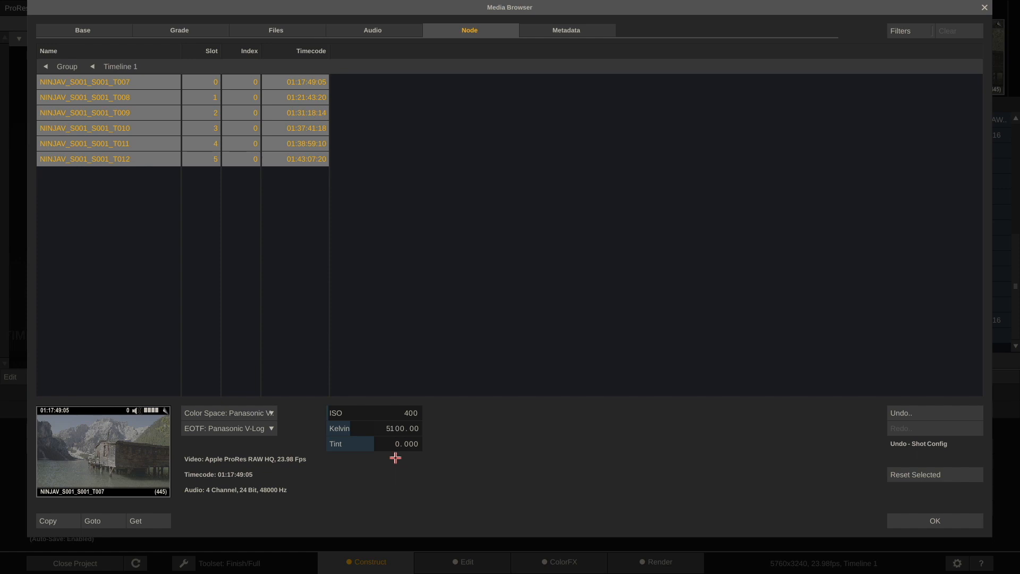
left_click(928, 521)
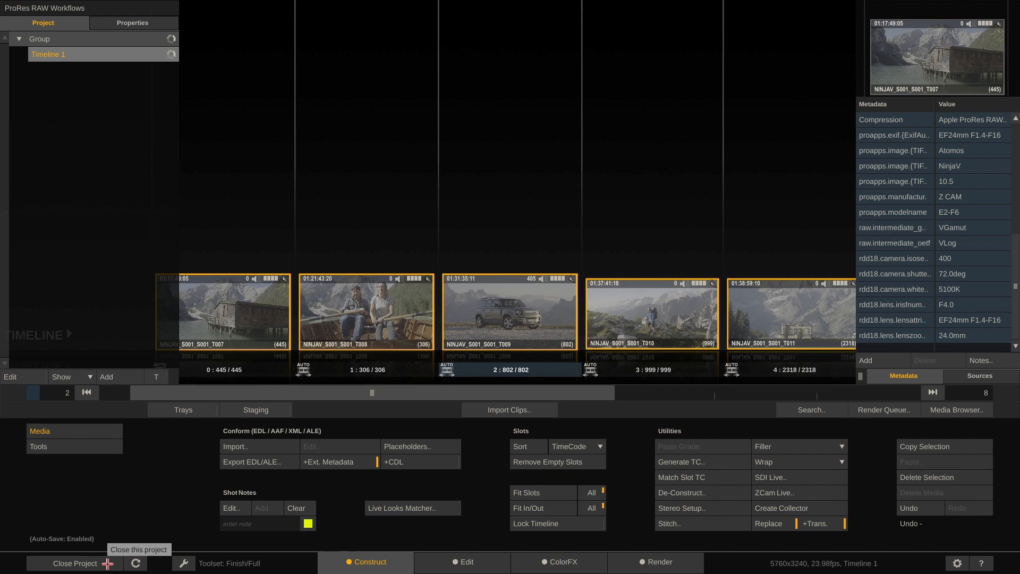
- Close the ProRes RAW Workflows project
left_click(107, 563)
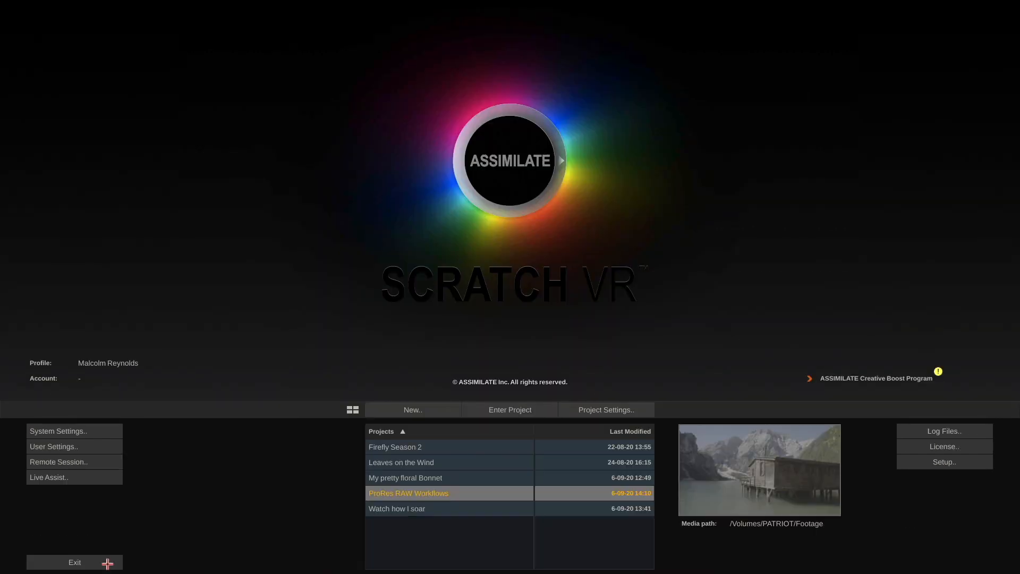